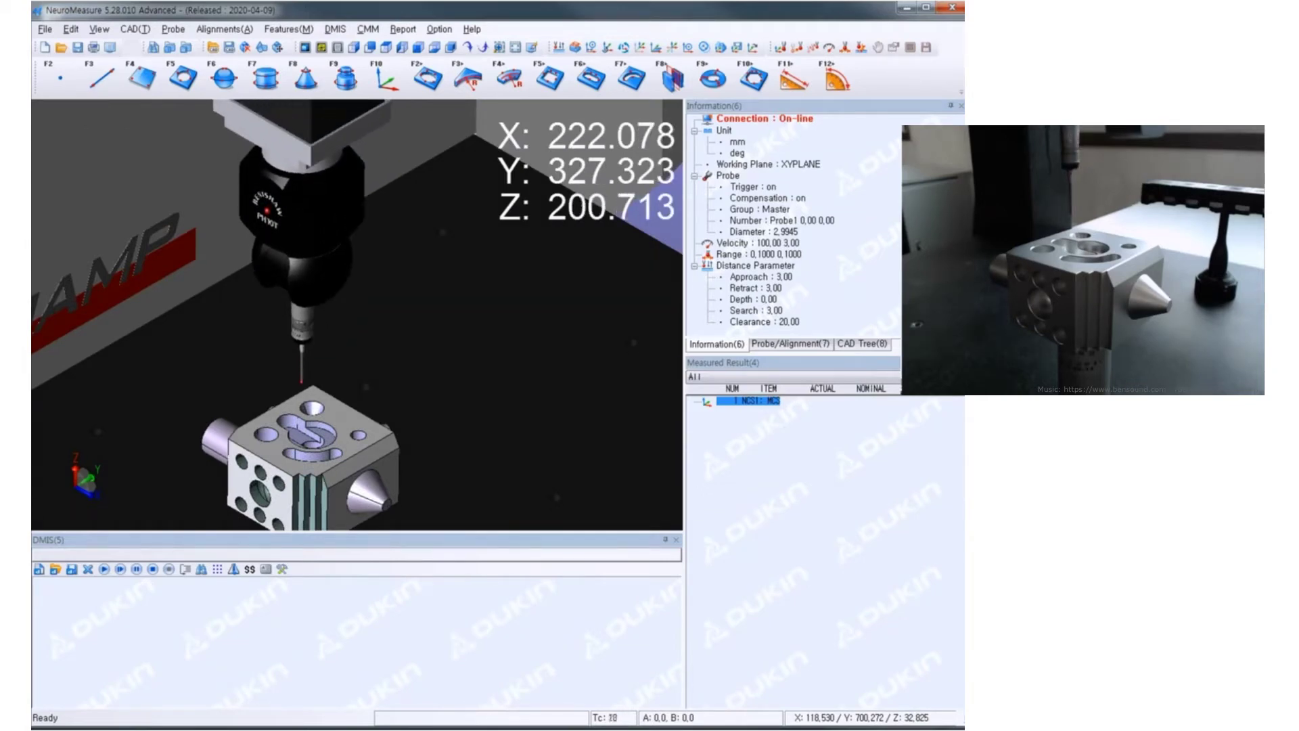
Start measuring plane PL1 on the part's top face.
{"action": "key", "text": "F4"}
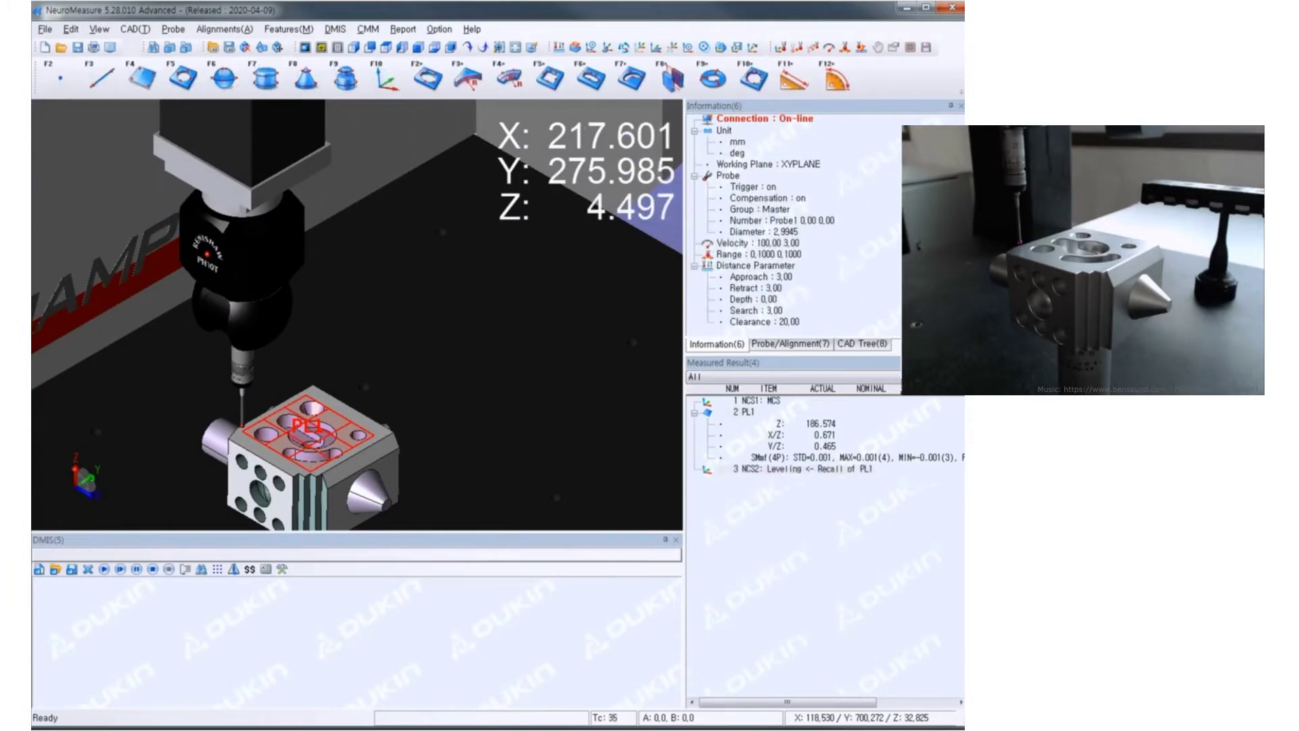
Measure edge line LN1, then pan and zoom to bring the block and its post into view.
{"action": "key", "text": "F3"}
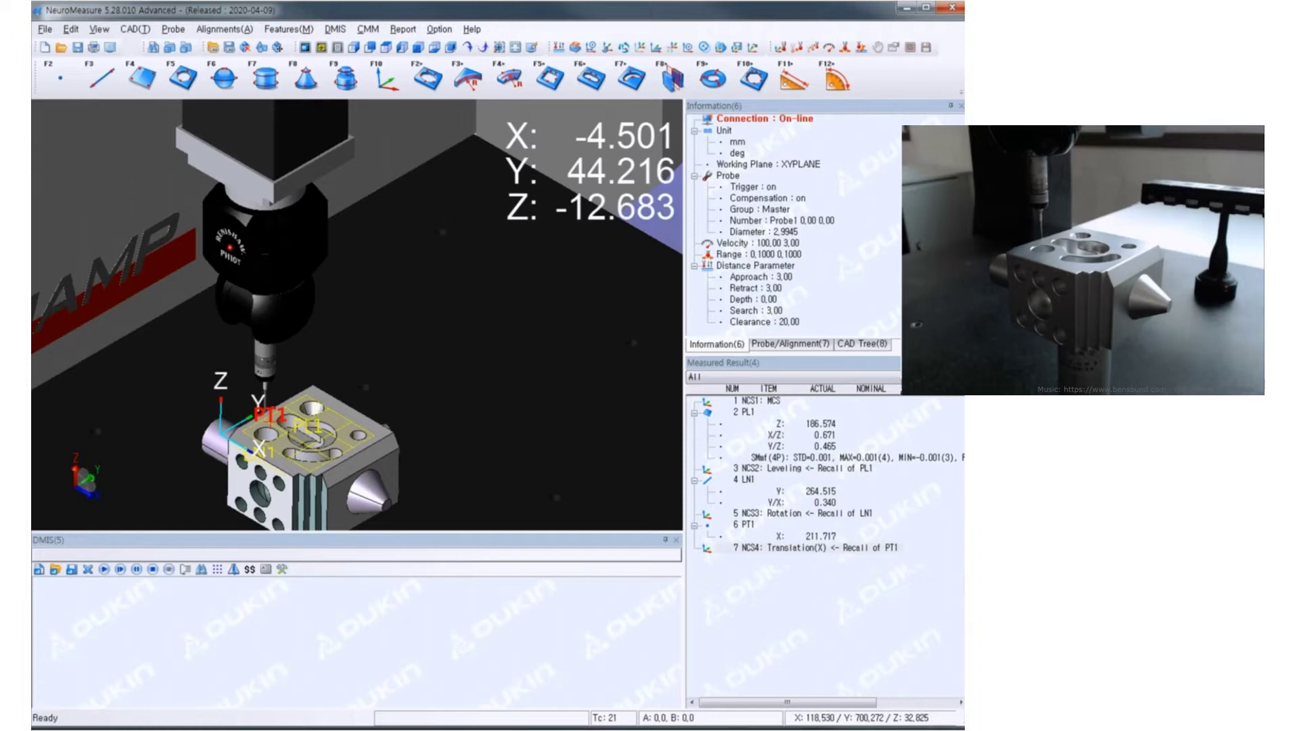
{"action": "middle_click_drag", "start_coordinate": [198, 387], "coordinate": [287, 266]}
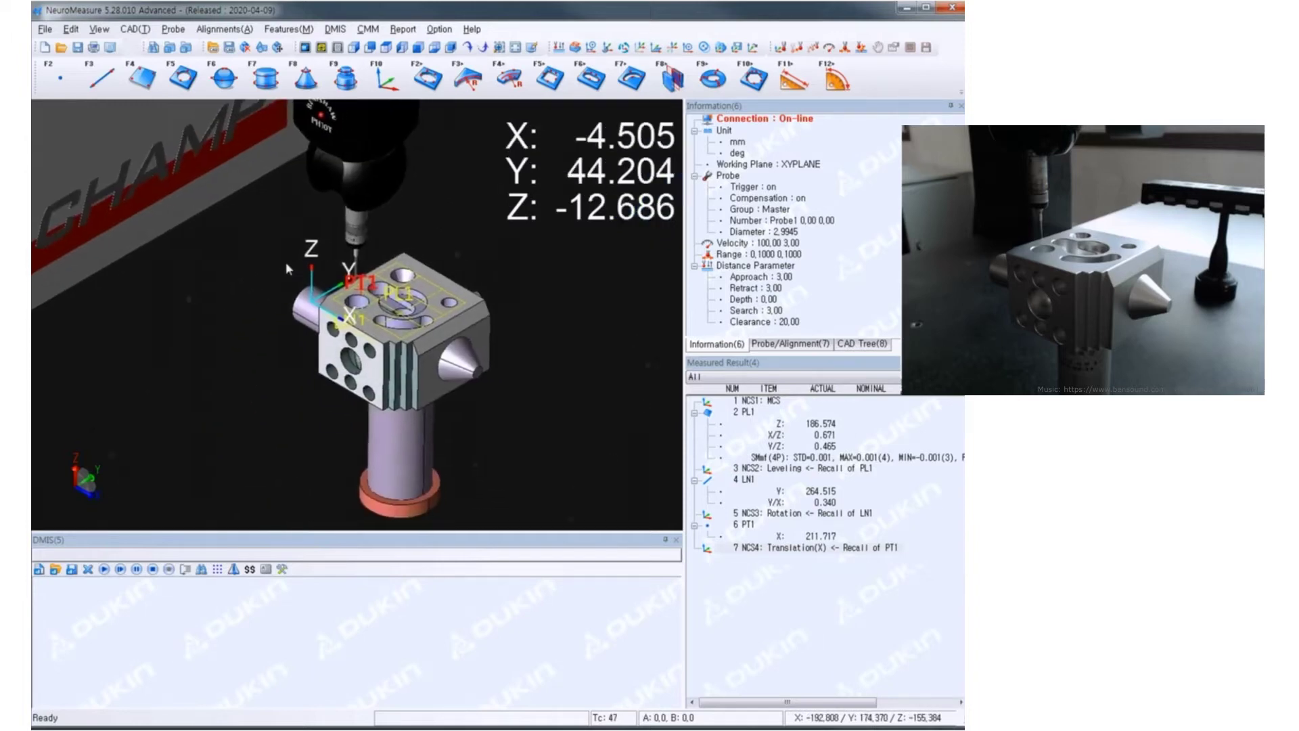
{"action": "scroll", "coordinate": [251, 245], "scroll_direction": "up", "scroll_amount": 3}
{"action": "scroll", "coordinate": [187, 320], "scroll_direction": "up", "scroll_amount": 2}
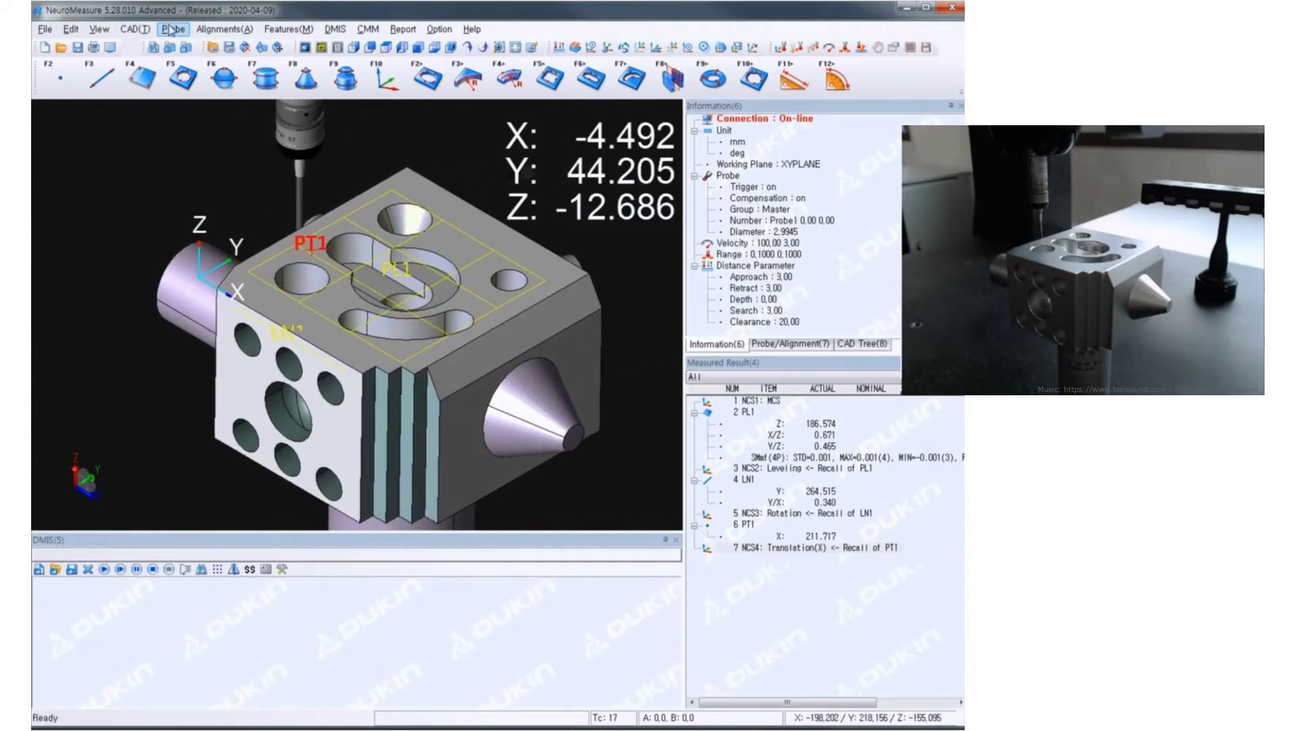
{"action": "left_click", "coordinate": [224, 29]}
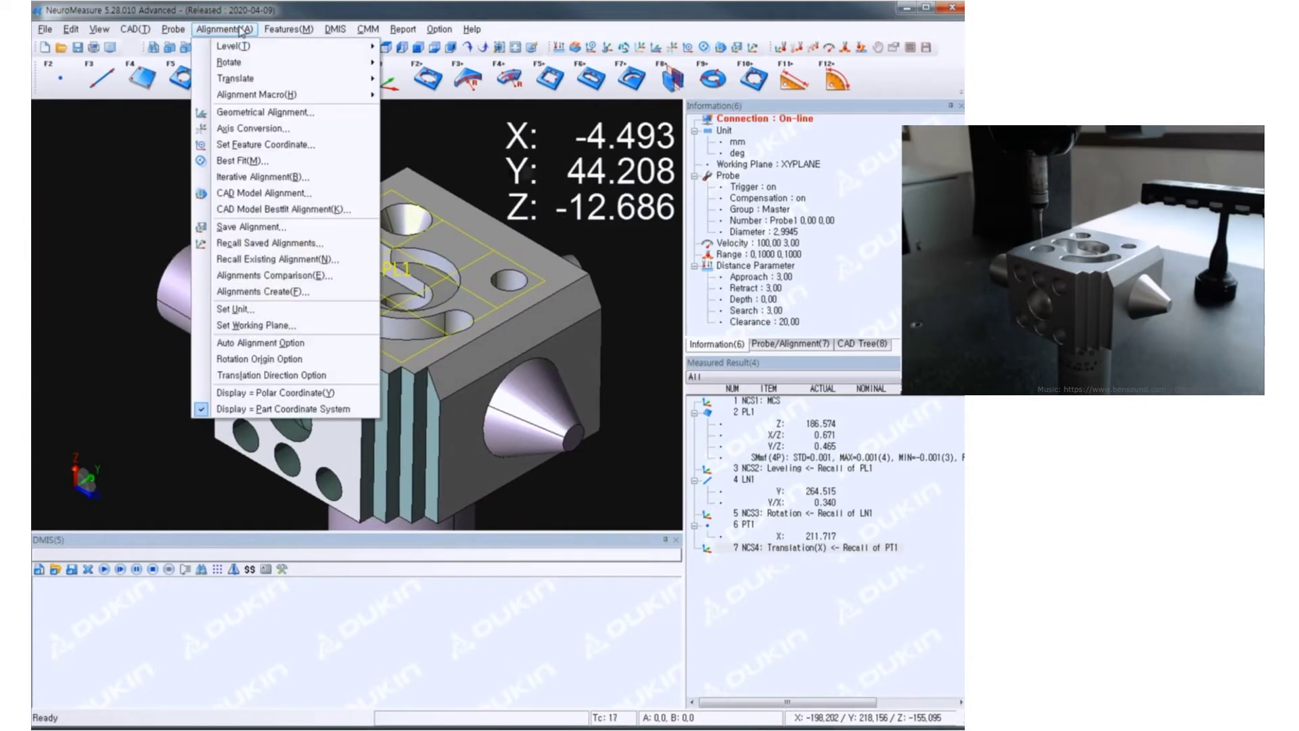
Save the current alignment as TEST and check it among the saved alignments.
{"action": "left_click", "coordinate": [312, 233]}
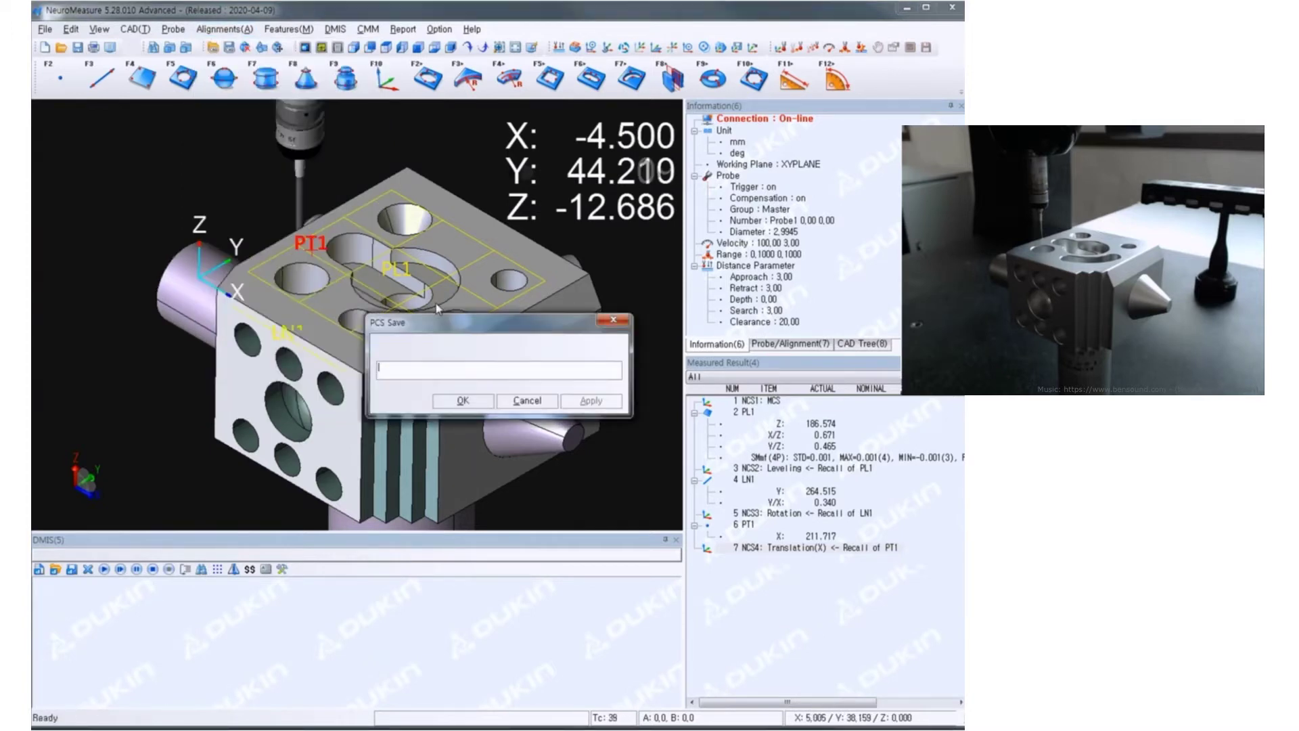
{"action": "type", "text": "TEST"}
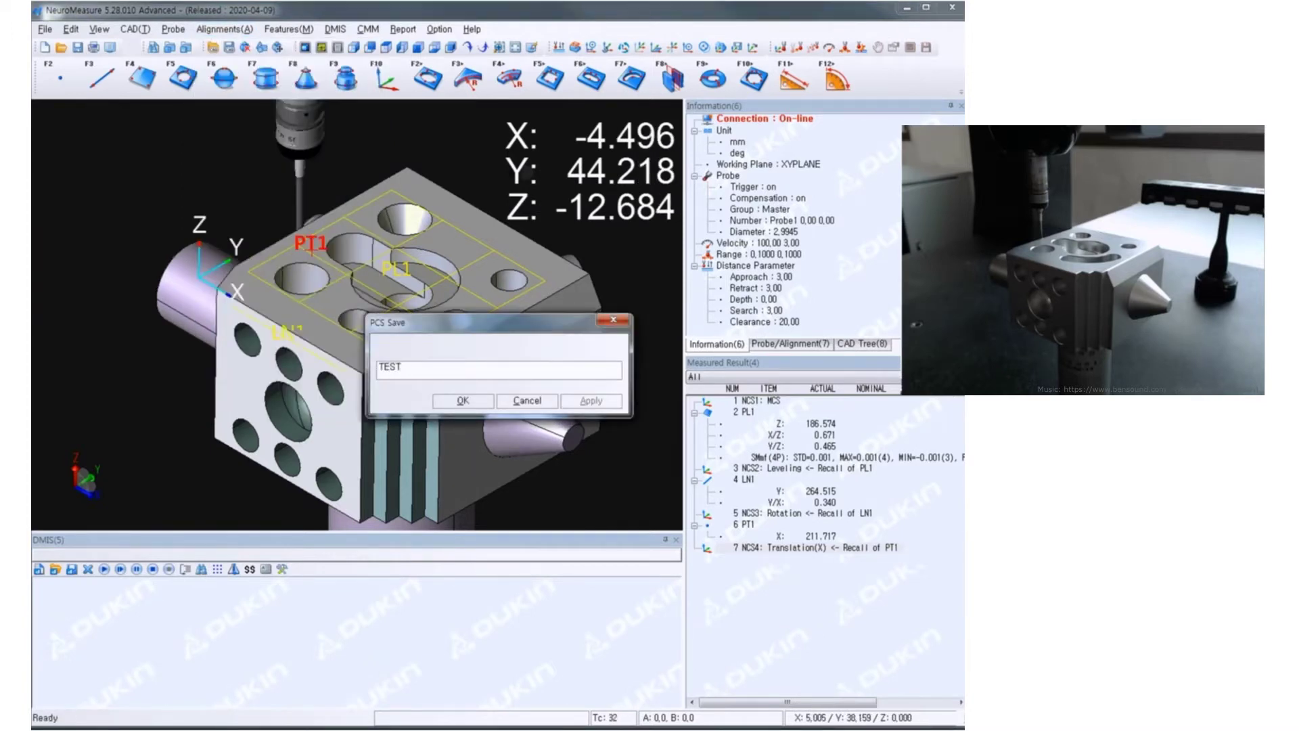
{"action": "left_click", "coordinate": [468, 400]}
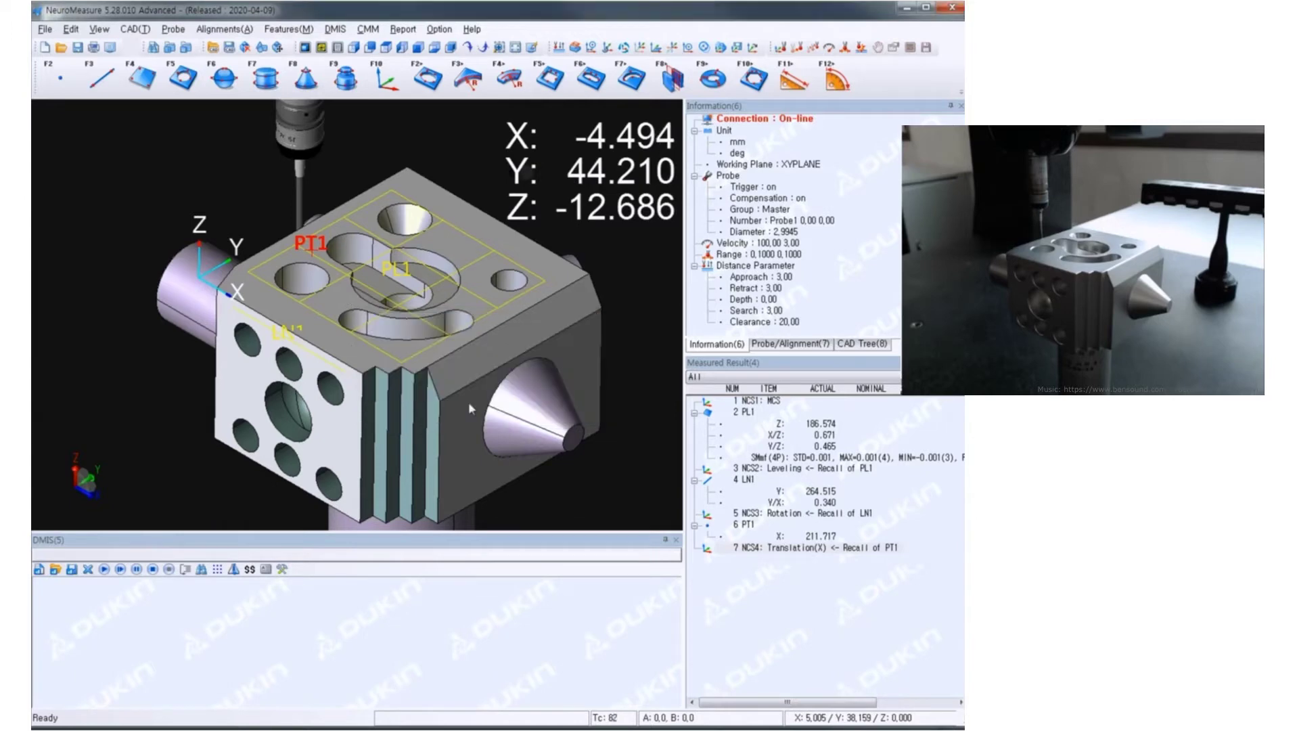
{"action": "left_click", "coordinate": [802, 344]}
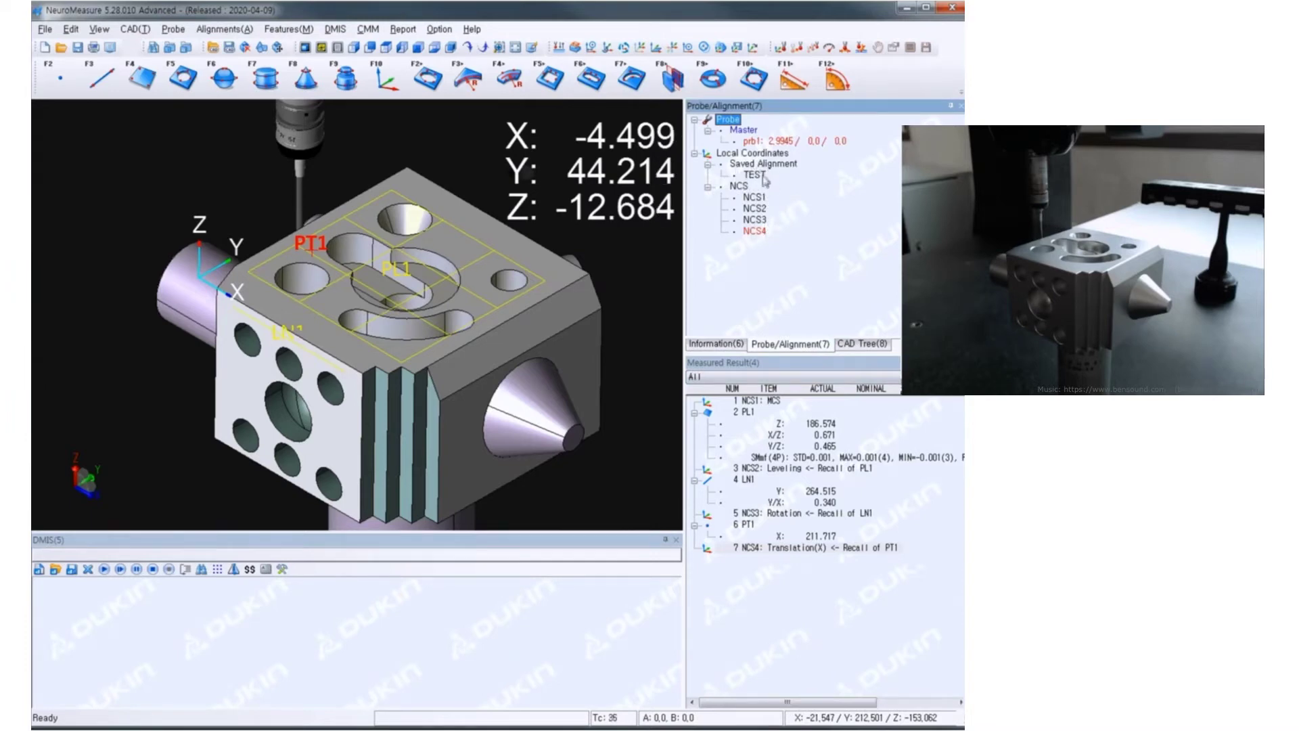
{"action": "left_click", "coordinate": [734, 346]}
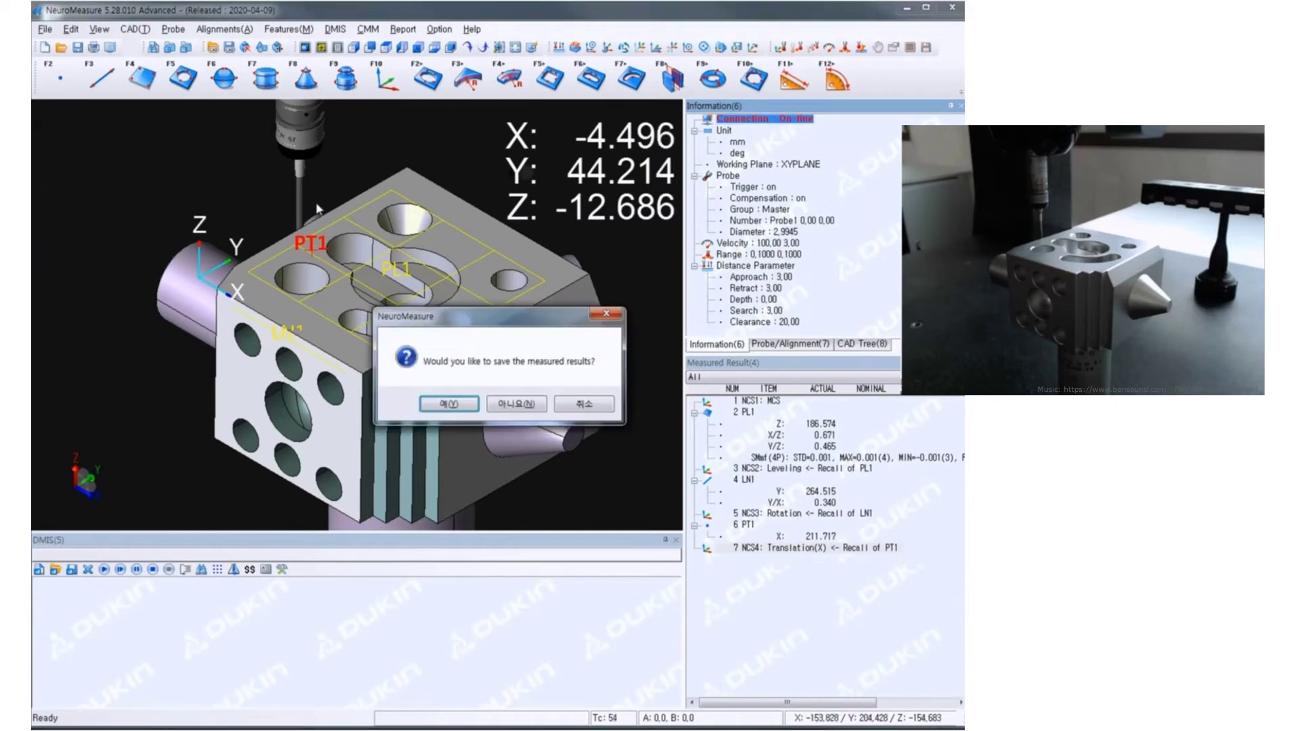
Clear the session and create a new DMIS program file TEST1.dmi.
{"action": "key", "text": "Return"}
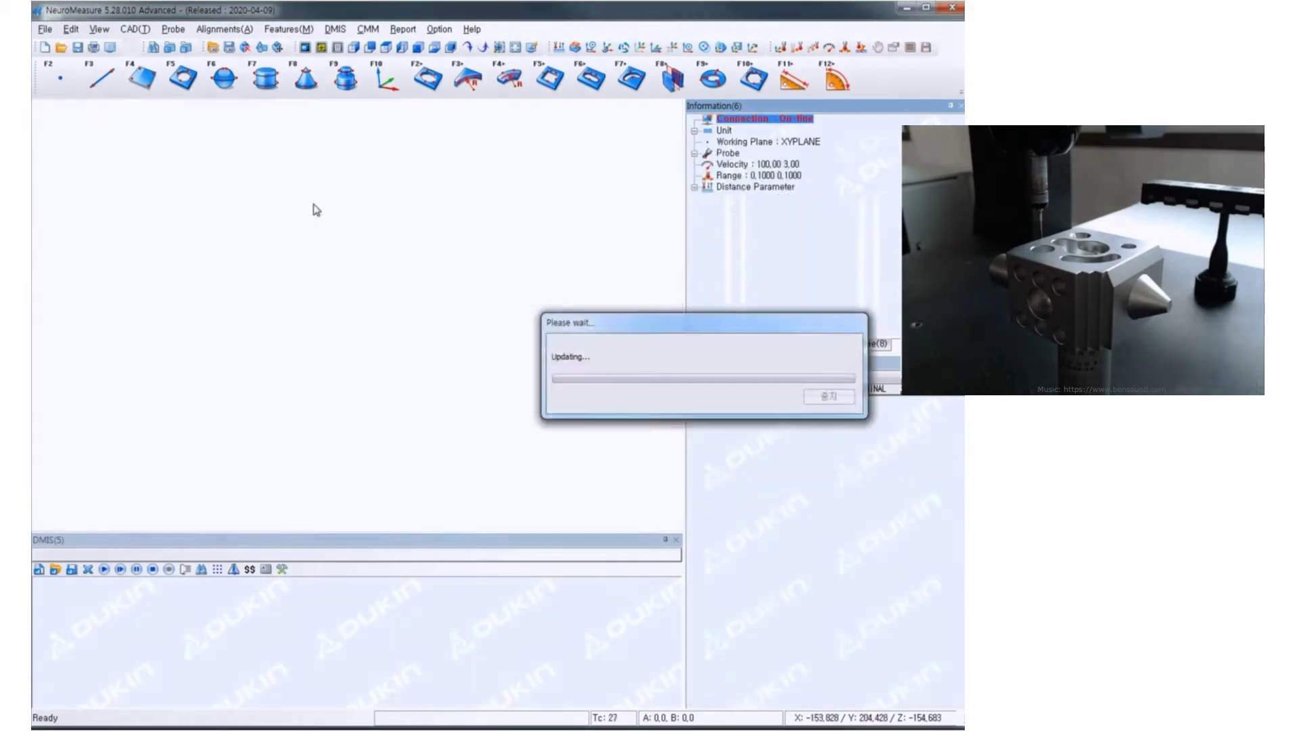
{"action": "left_click", "coordinate": [349, 31]}
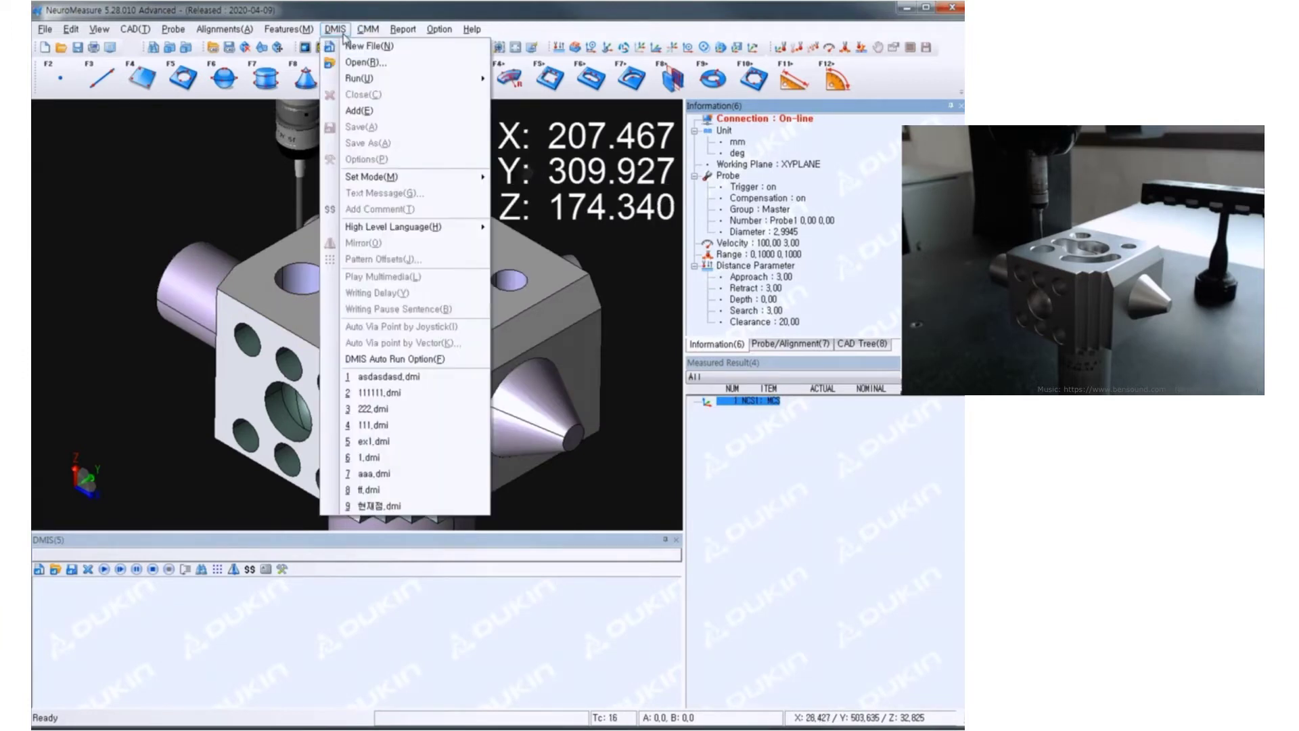
{"action": "left_click", "coordinate": [366, 47]}
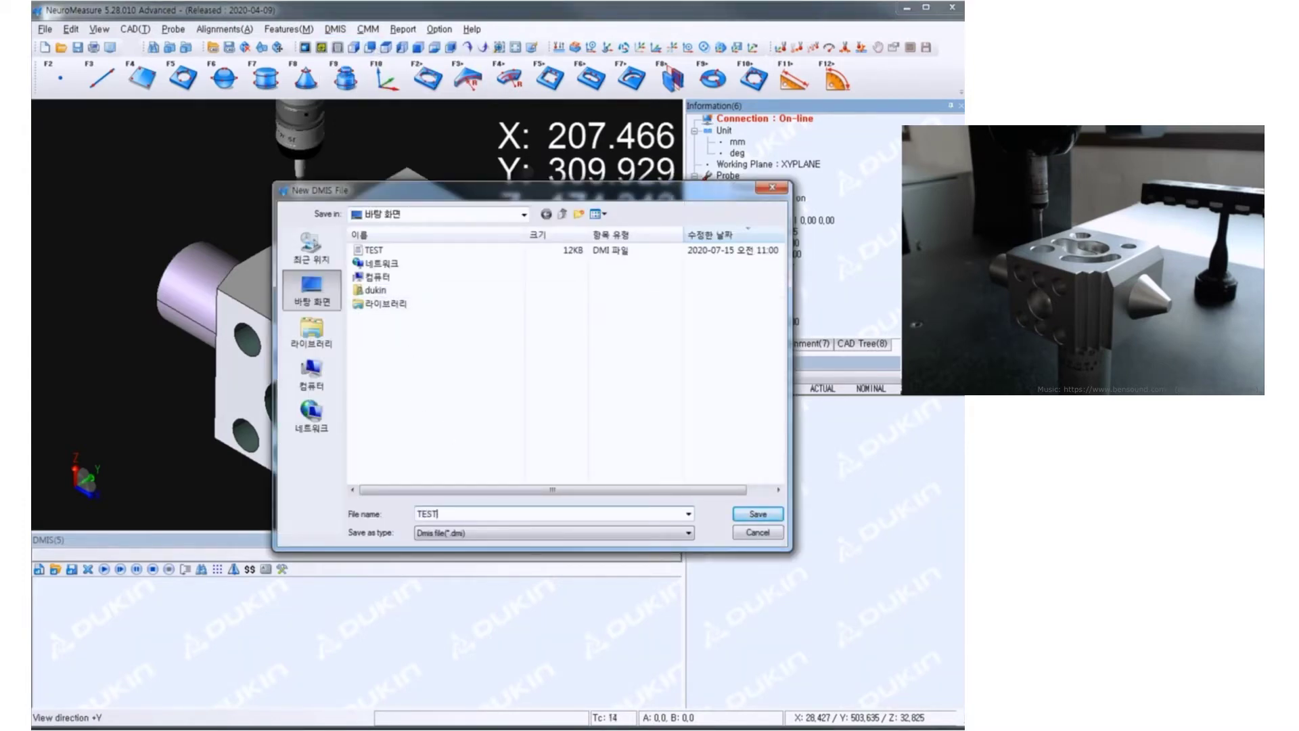
{"action": "key", "text": "Return"}
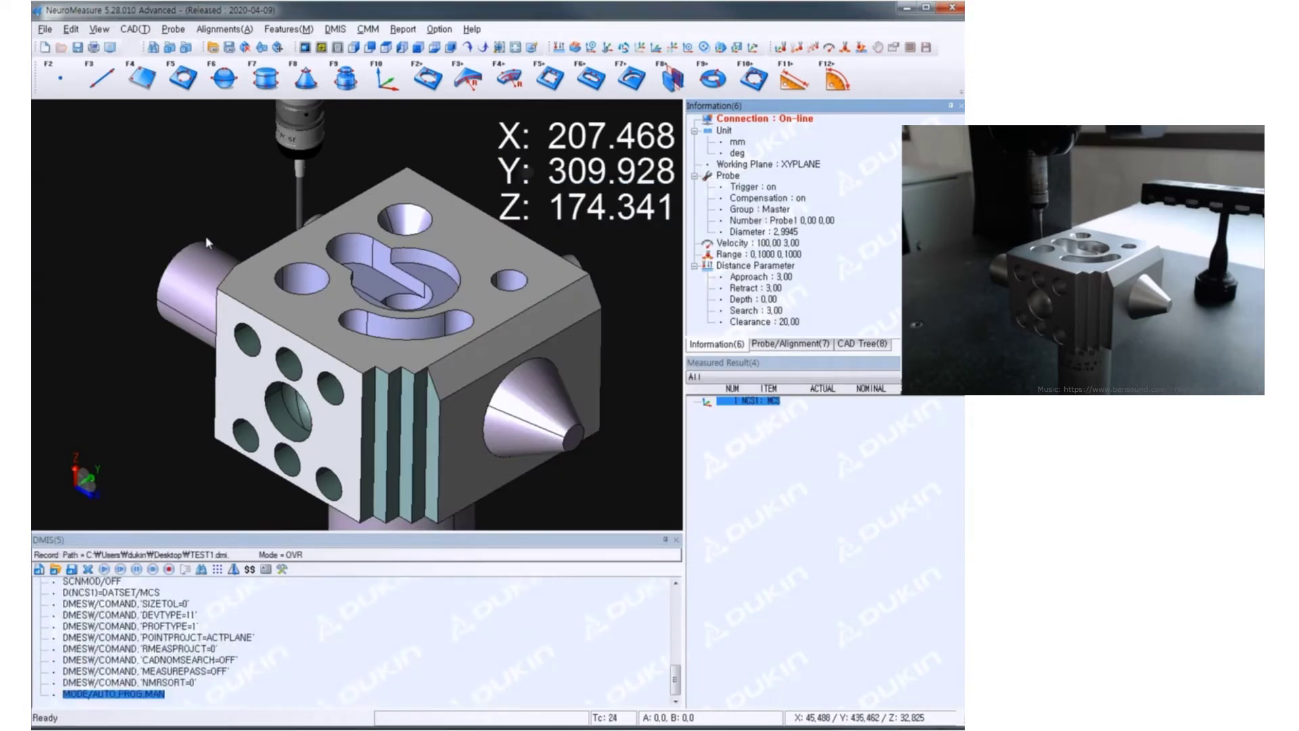
Recall the saved TEST alignment into the TEST1 program.
{"action": "left_click", "coordinate": [224, 29]}
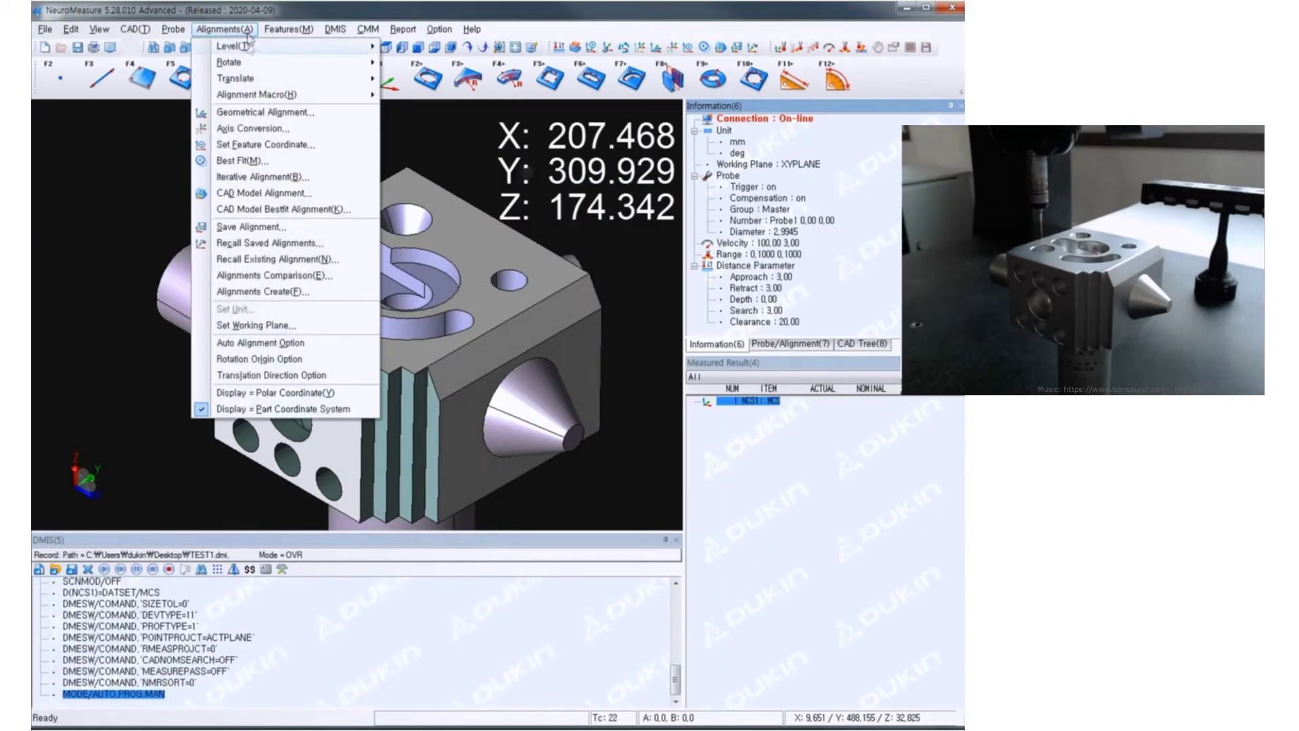
{"action": "left_click", "coordinate": [287, 245]}
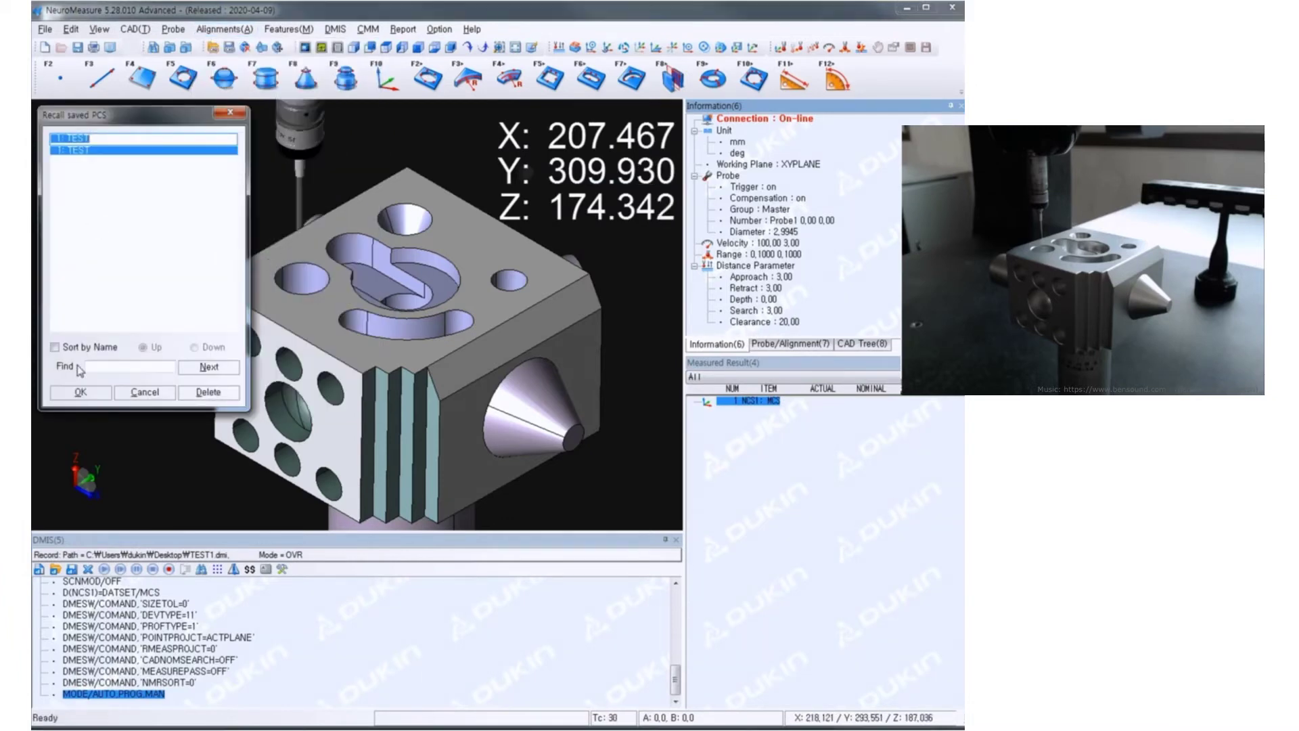
{"action": "left_click", "coordinate": [81, 392]}
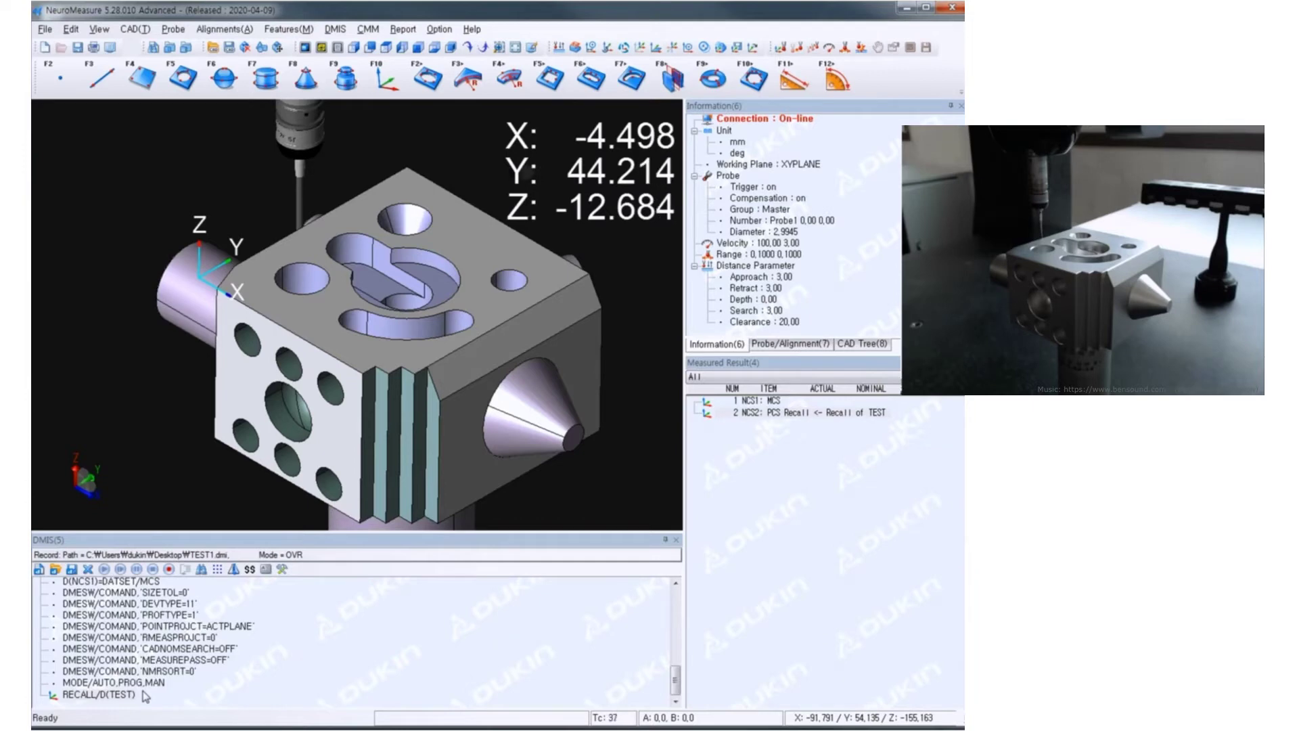
{"action": "left_click", "coordinate": [129, 79]}
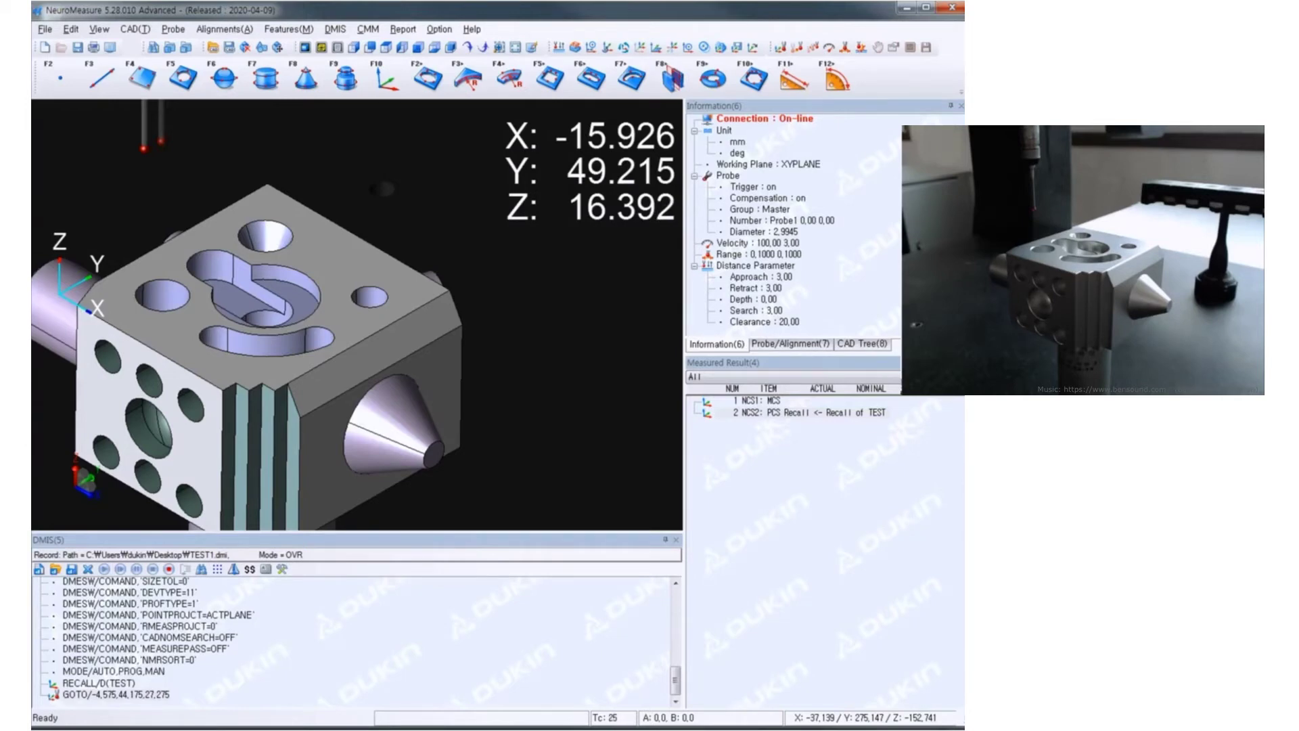
Re-measure plane PL1, edge line LN1 and X-origin point PT1 in TEST1.
{"action": "key", "text": "F4"}
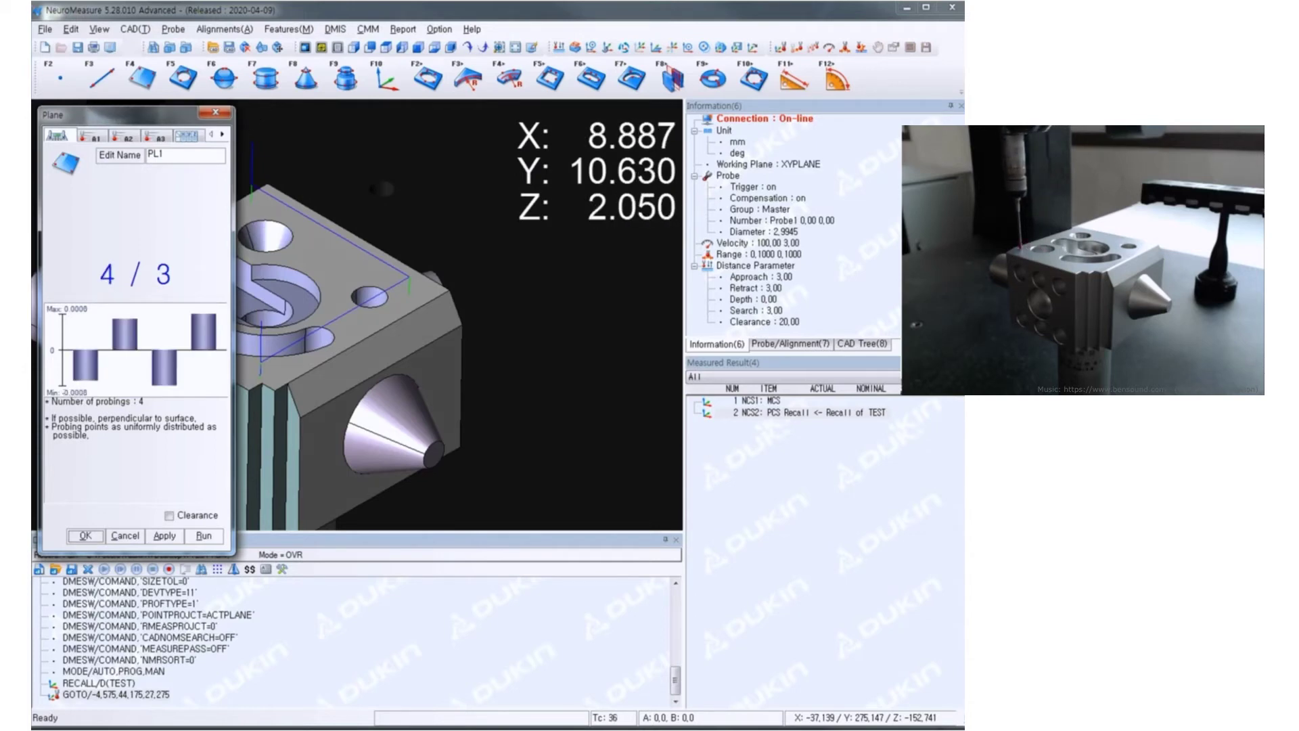
{"action": "key", "text": "Return"}
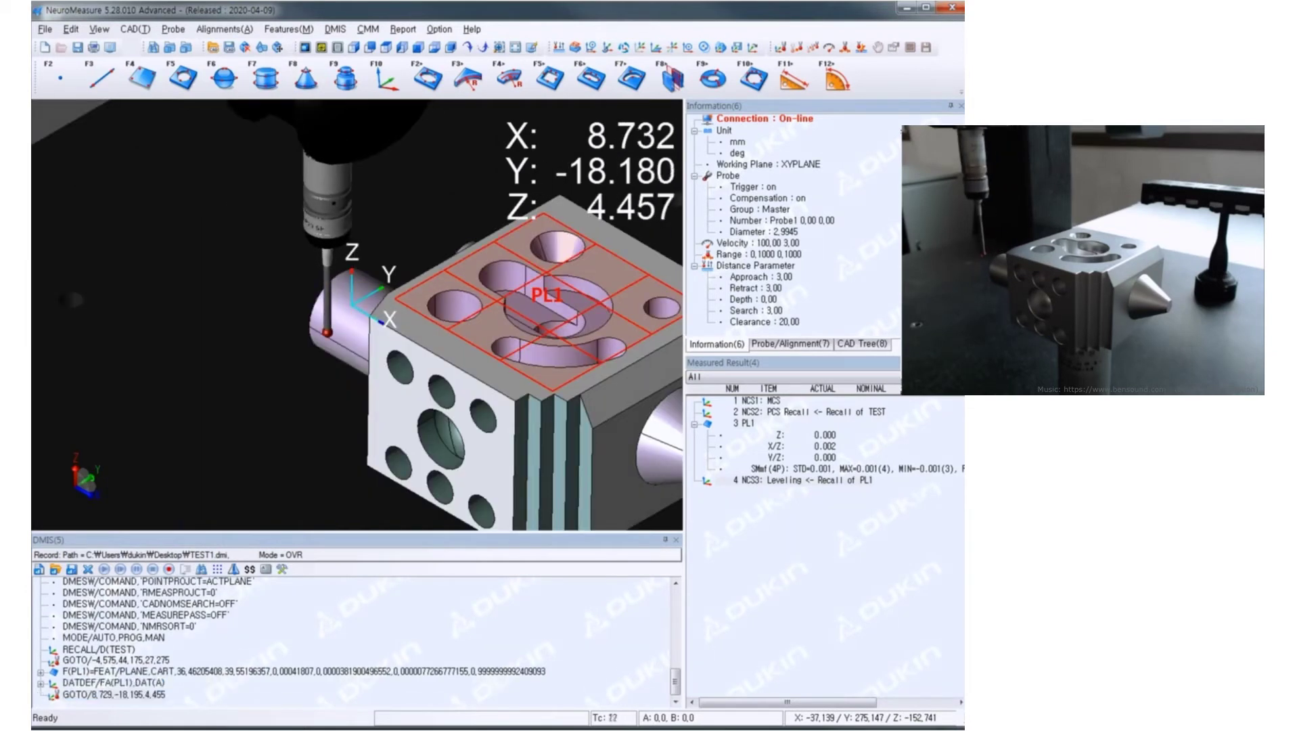
{"action": "key", "text": "F3"}
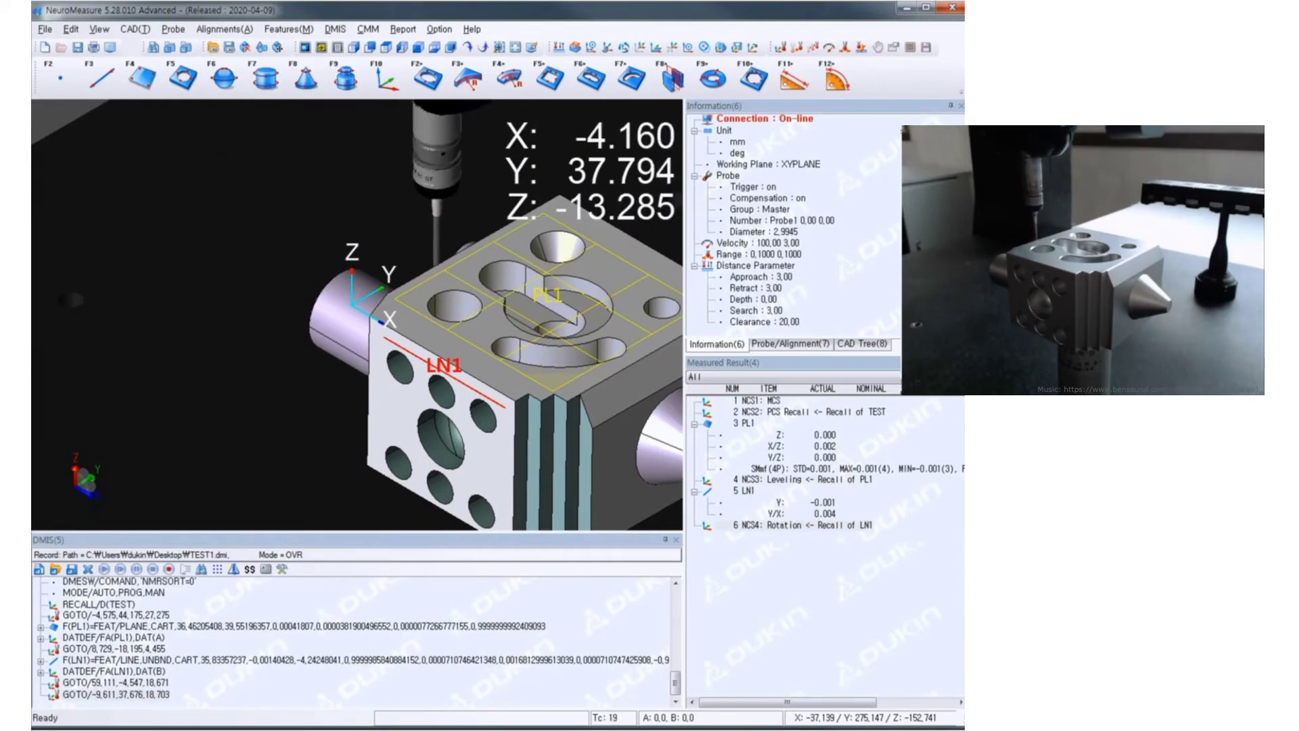
{"action": "key", "text": "F10"}
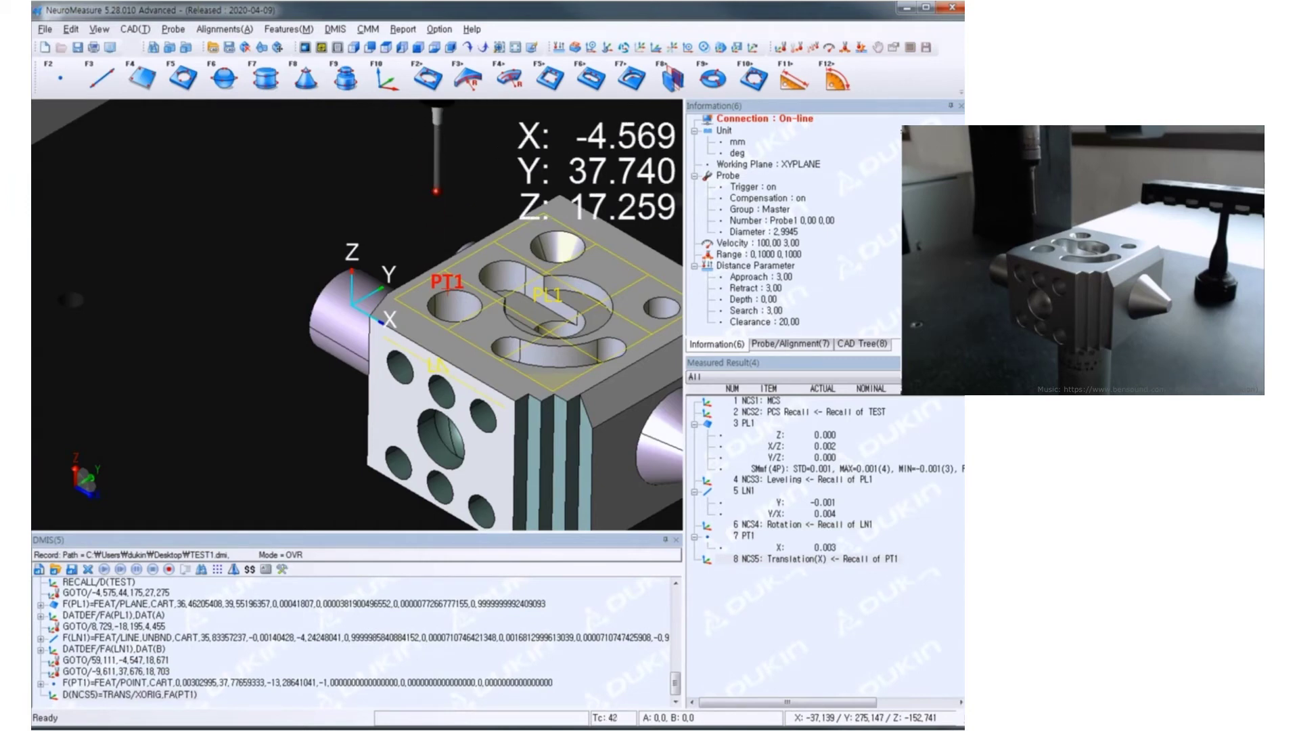
{"action": "key", "text": "F5"}
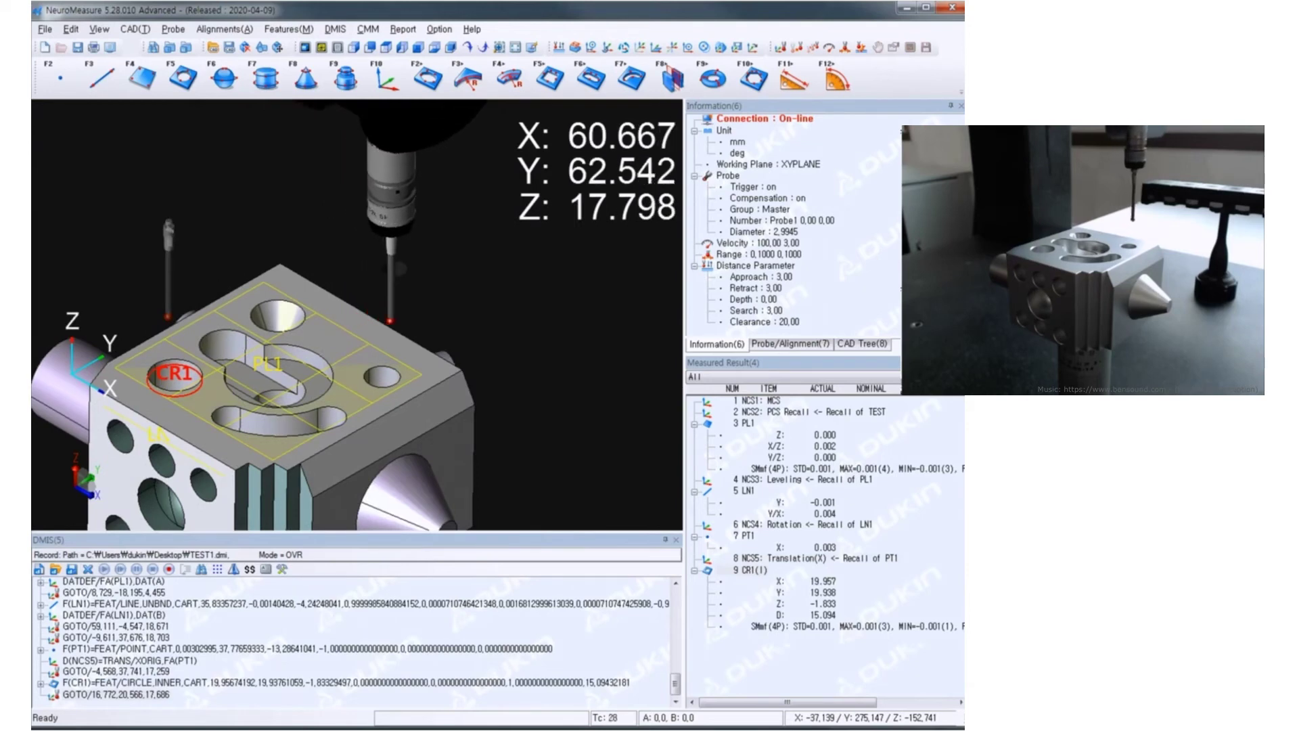
Probe circle CR2 (diameter 10.111) with four points after CR1.
{"action": "key", "text": "F5"}
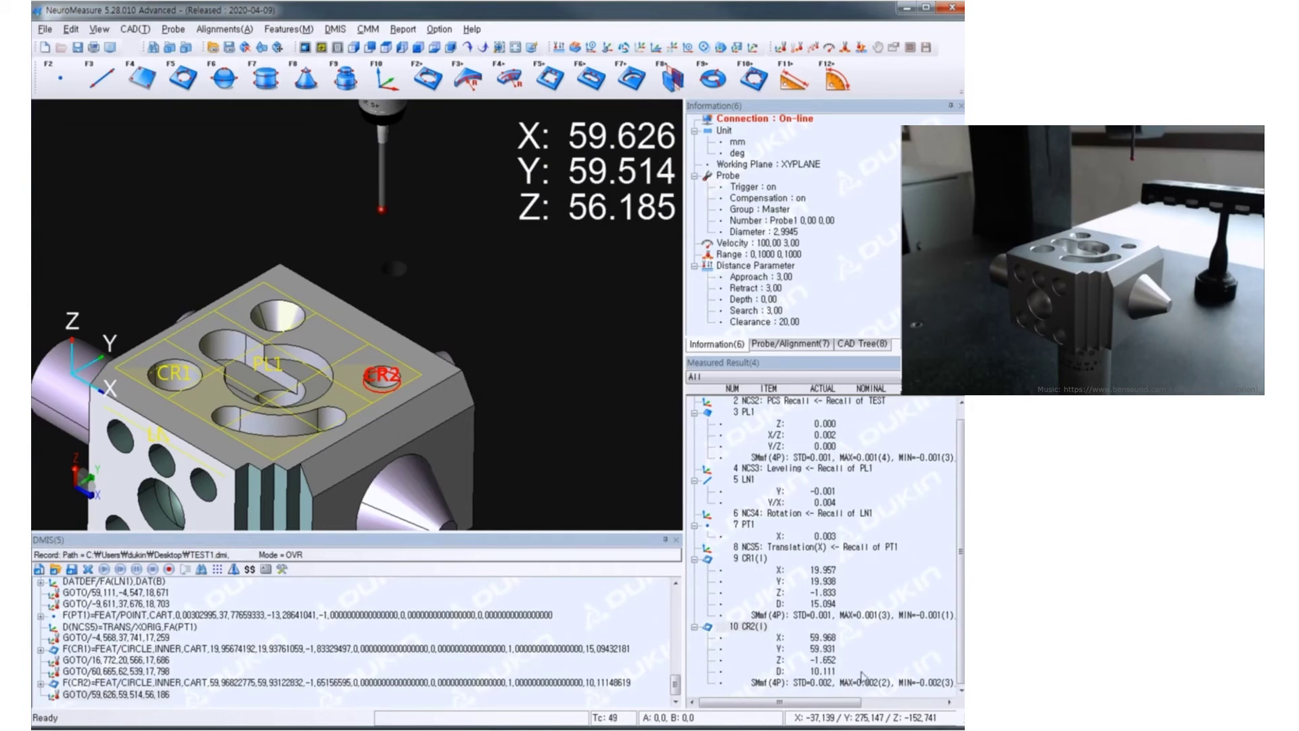
{"action": "left_click", "coordinate": [791, 436]}
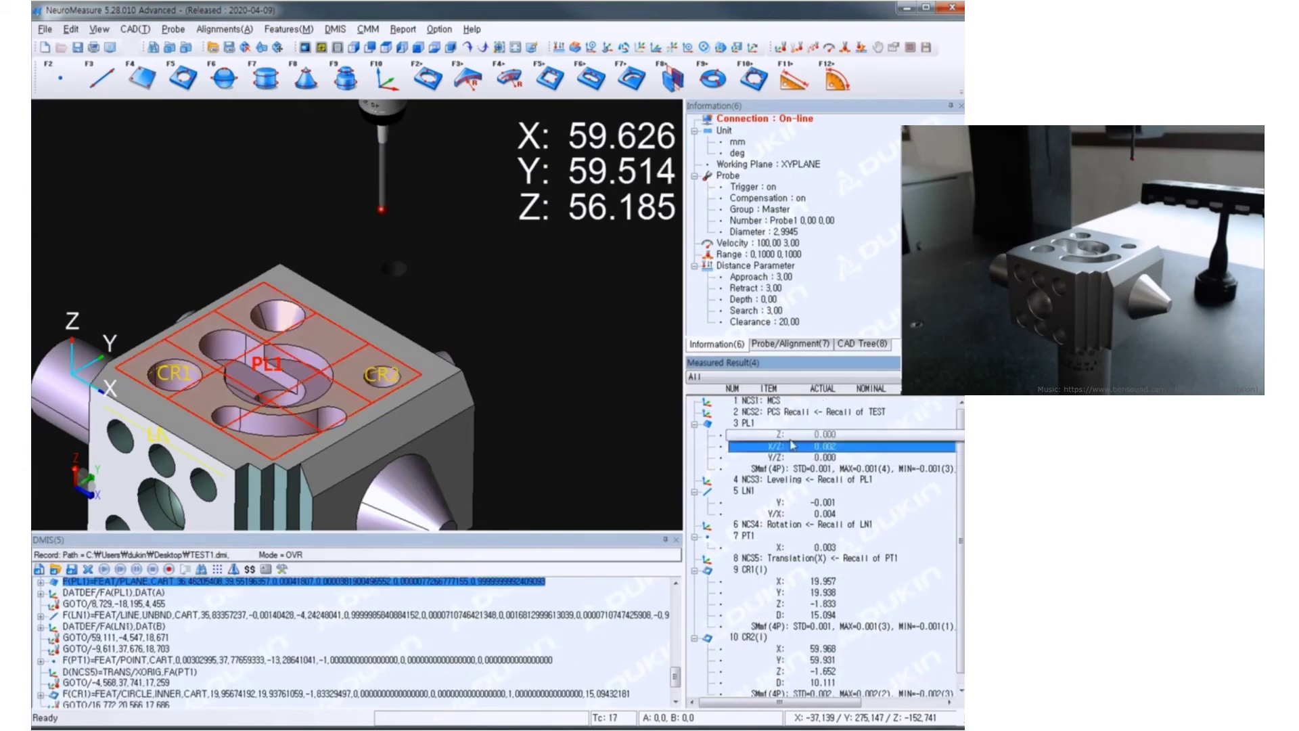
Open the CR1 circle result from the Measured Result list for editing.
{"action": "left_click", "coordinate": [745, 423]}
{"action": "left_click", "coordinate": [744, 535], "text": "shift"}
{"action": "right_click", "coordinate": [745, 536]}
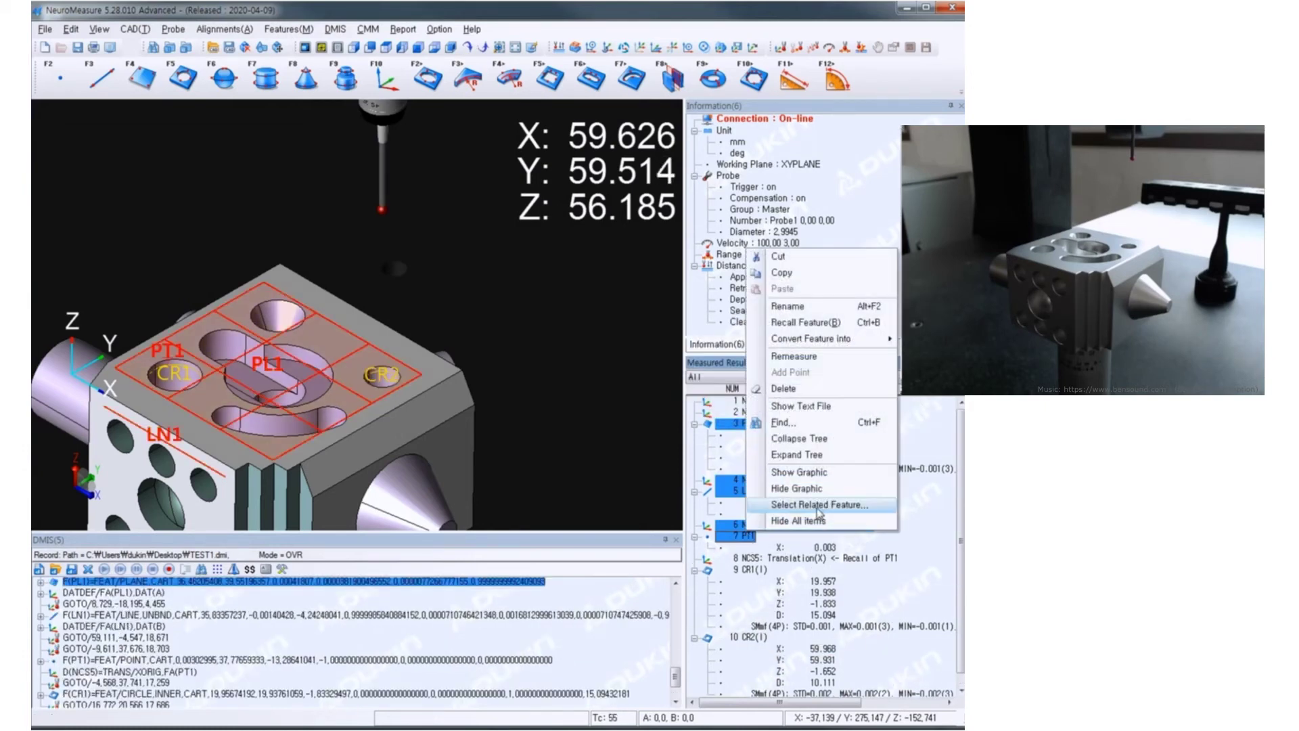
{"action": "left_click", "coordinate": [819, 505]}
{"action": "double_click", "coordinate": [799, 542]}
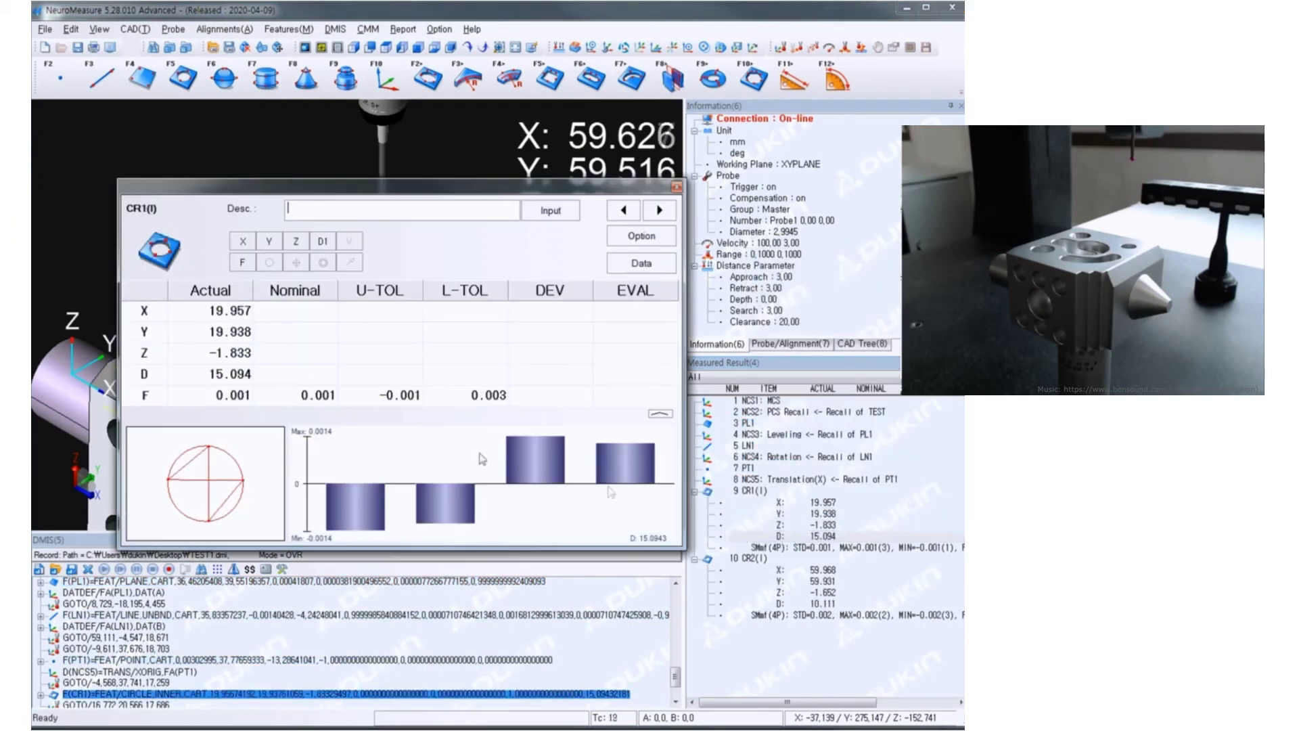
Give CR1 nominals X 20, Y 20, diameter 15, excluding Z and form.
{"action": "left_click", "coordinate": [304, 310]}
{"action": "type", "text": "20"}
{"action": "key", "text": "Return"}
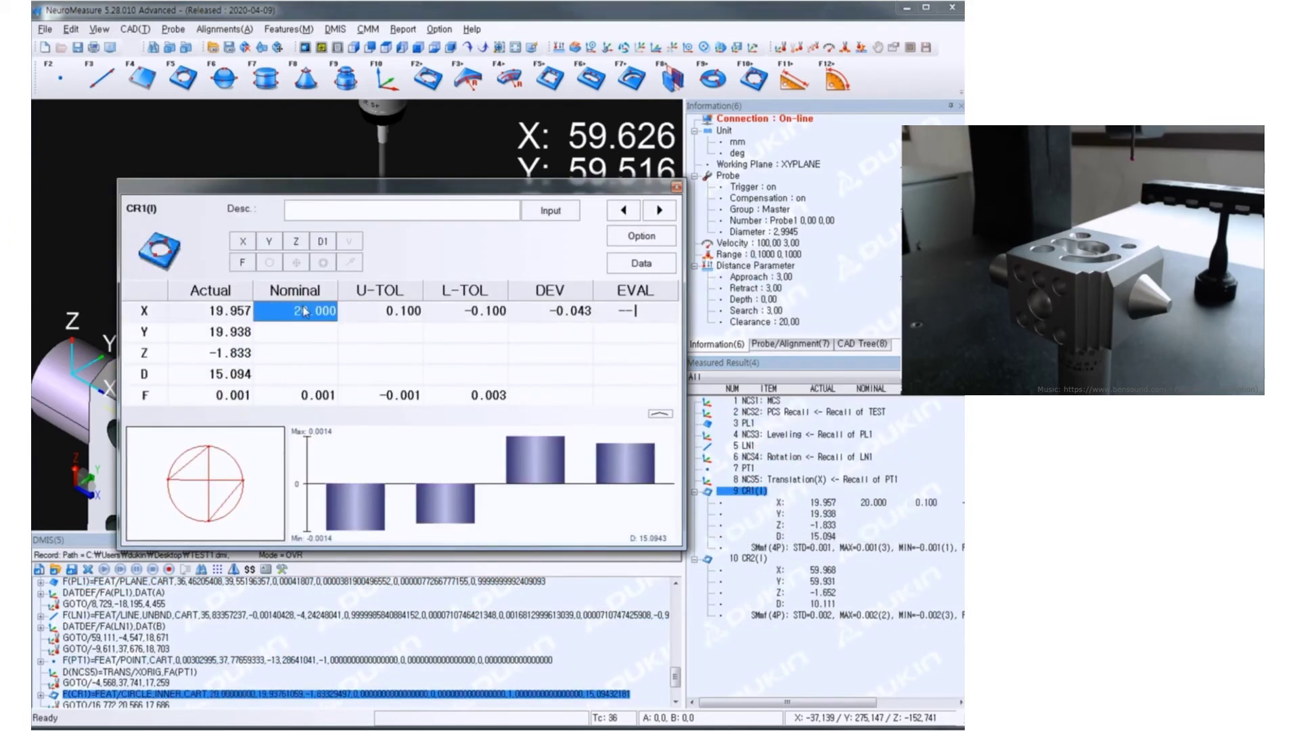
{"action": "key", "text": "Down"}
{"action": "type", "text": "20"}
{"action": "key", "text": "Return"}
{"action": "key", "text": "Down"}
{"action": "key", "text": "Down"}
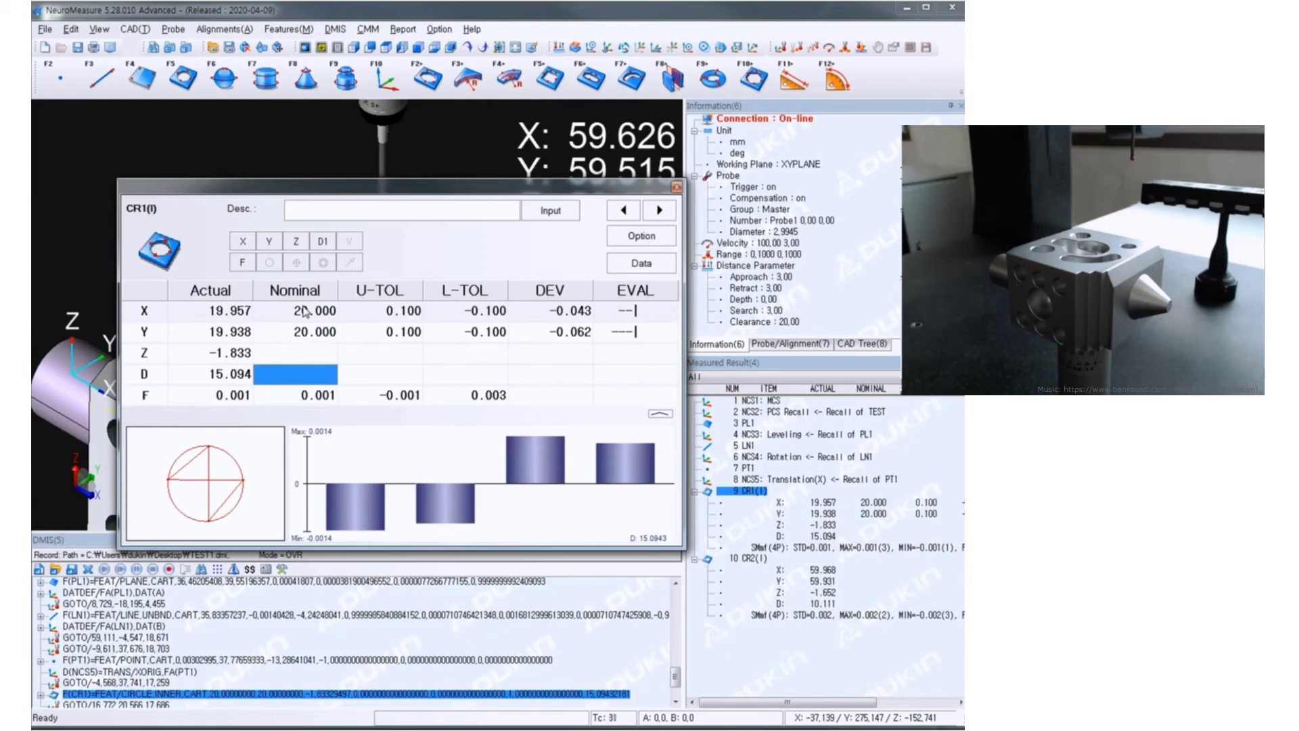
{"action": "type", "text": "15"}
{"action": "key", "text": "Return"}
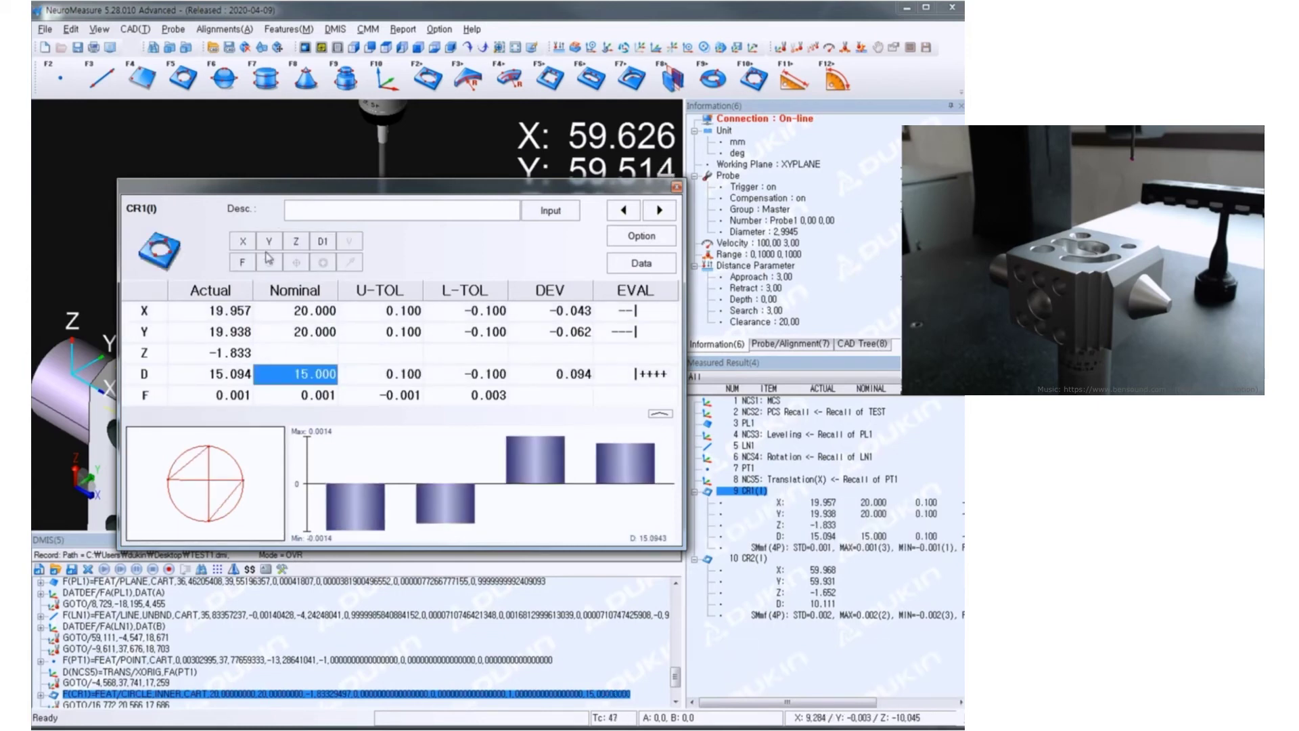
{"action": "left_click", "coordinate": [243, 262]}
{"action": "left_click", "coordinate": [296, 241]}
Give CR2 nominals X 60, Y 60, diameter 10, excluding Z and form.
{"action": "left_click", "coordinate": [660, 210]}
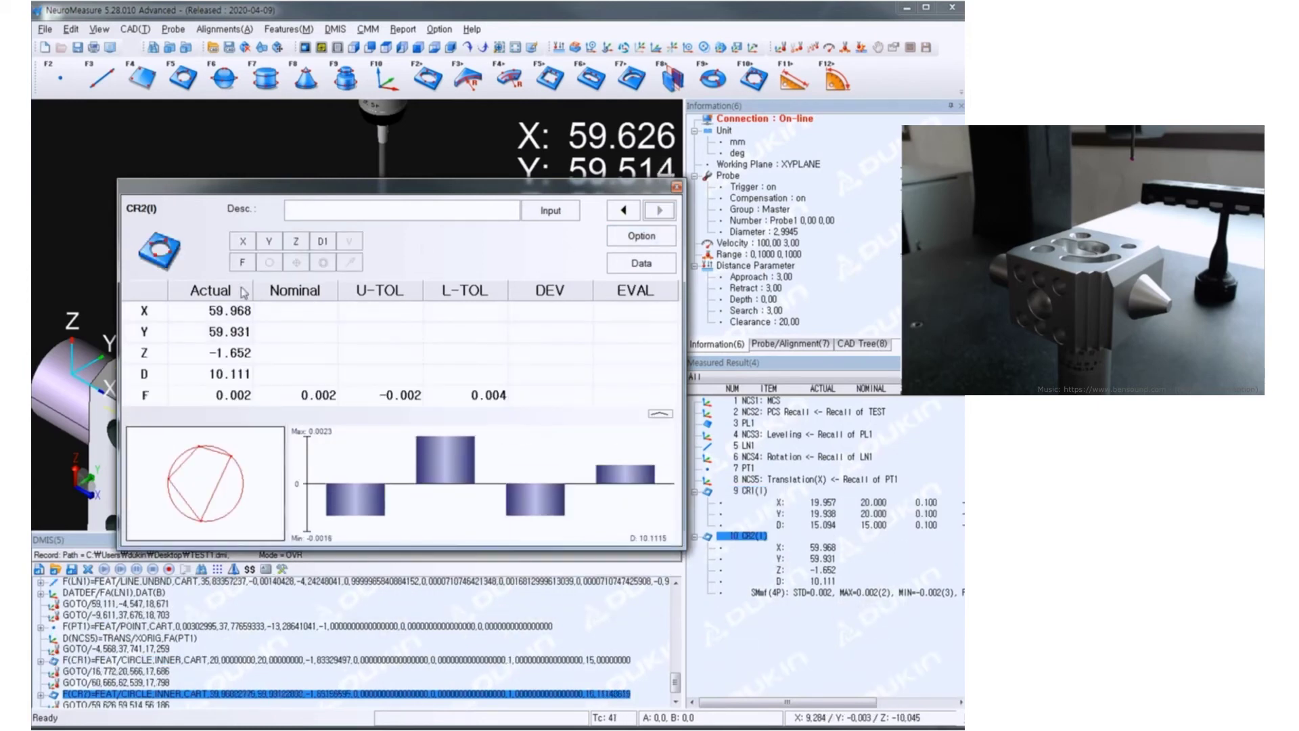
{"action": "left_click", "coordinate": [276, 314]}
{"action": "type", "text": "60"}
{"action": "key", "text": "Return"}
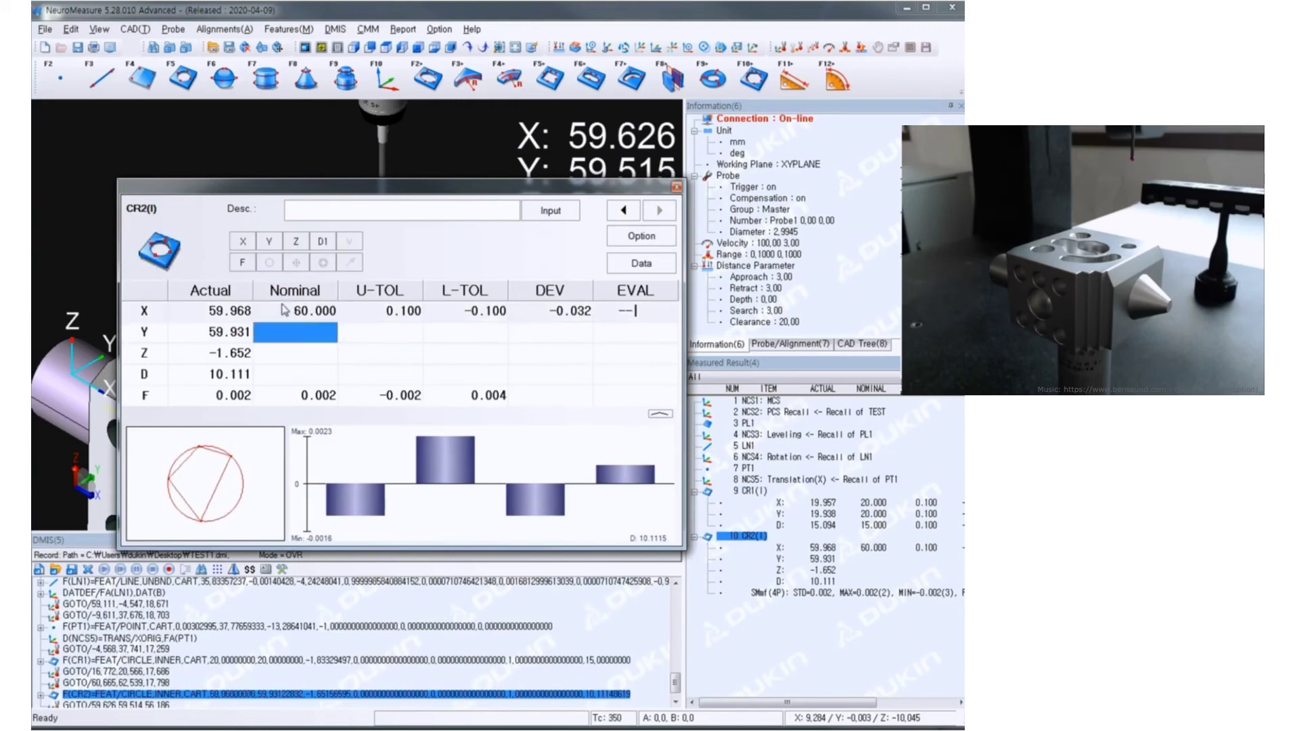
{"action": "type", "text": "60"}
{"action": "key", "text": "Return"}
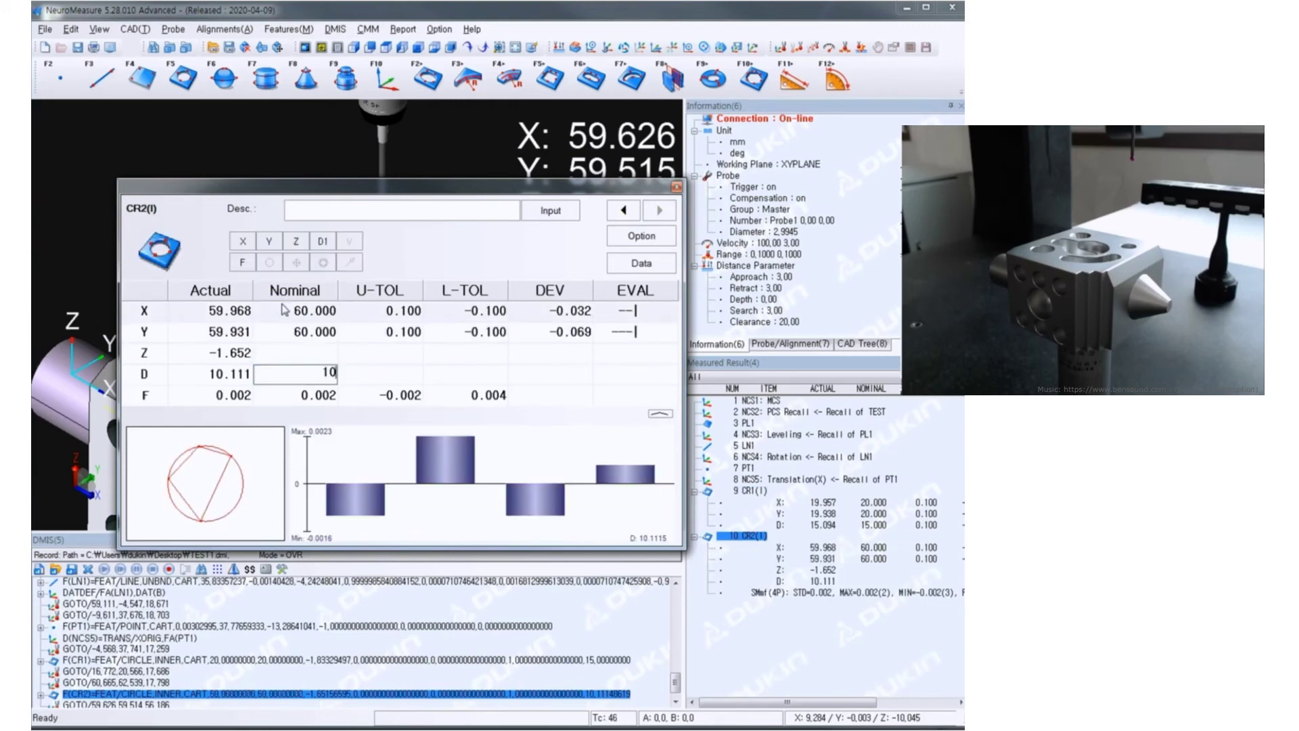
{"action": "type", "text": "10"}
{"action": "key", "text": "Return"}
{"action": "left_click", "coordinate": [295, 241]}
{"action": "left_click", "coordinate": [242, 262]}
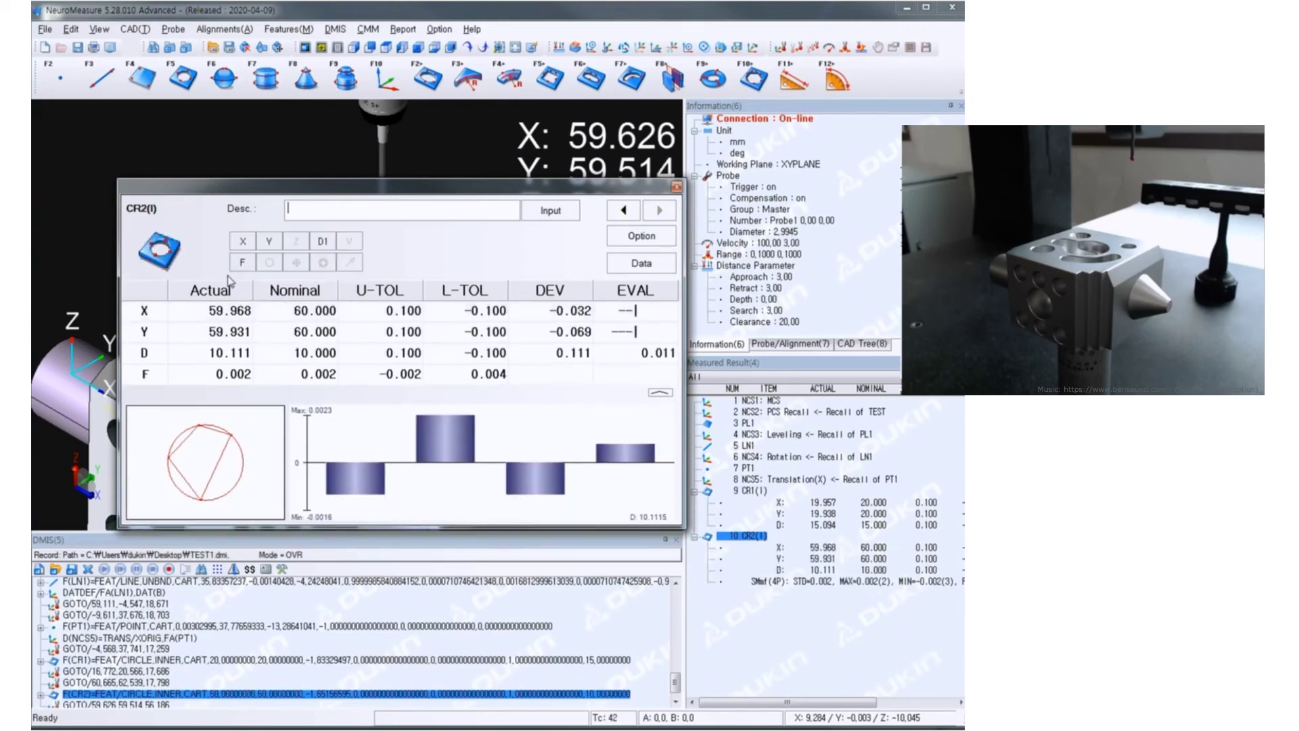
{"action": "left_click", "coordinate": [676, 187]}
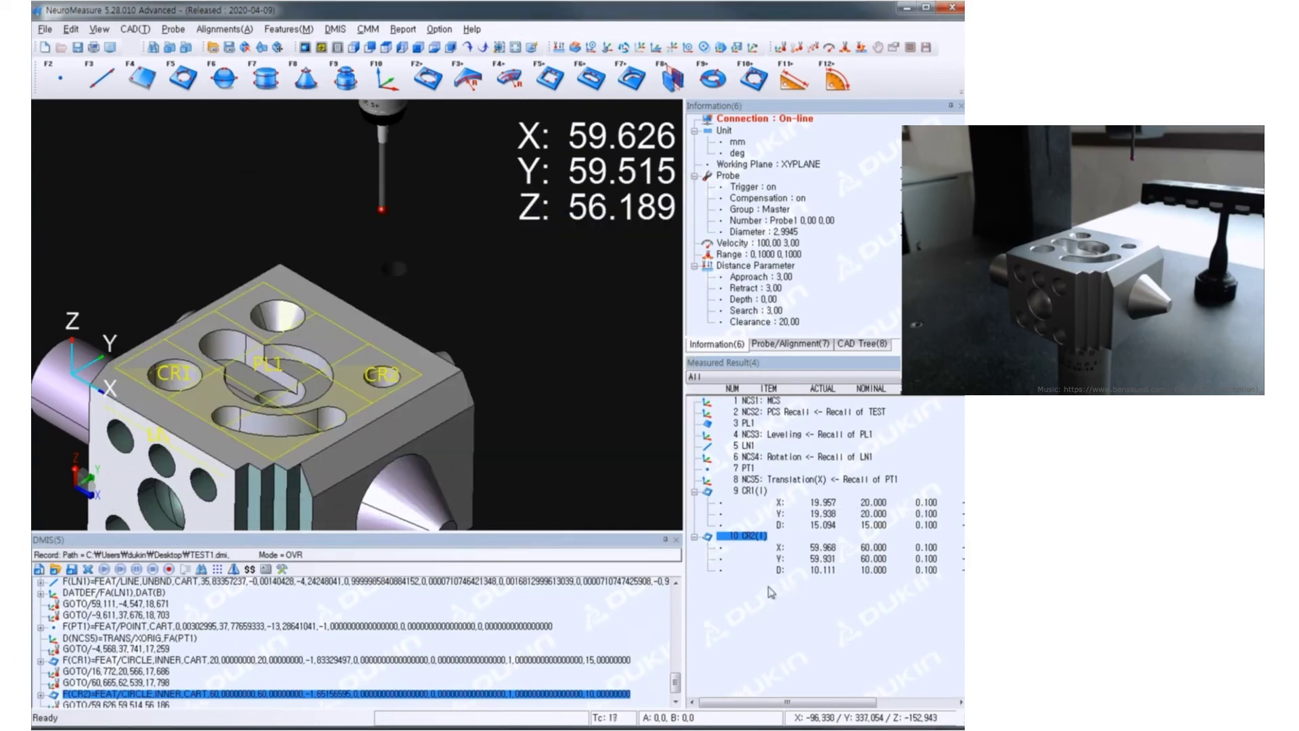
{"action": "left_click", "coordinate": [136, 570]}
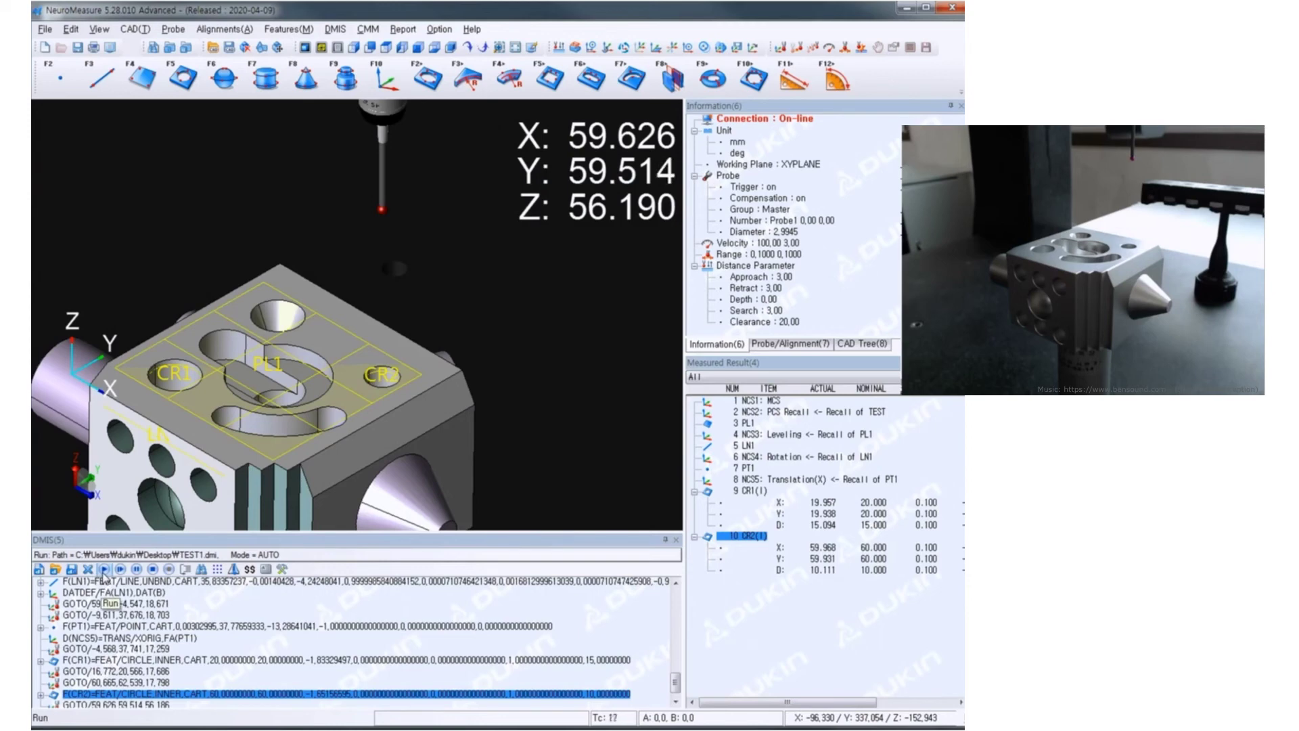
Run TEST1 automatically to completion and dismiss the finished message.
{"action": "left_click", "coordinate": [104, 570]}
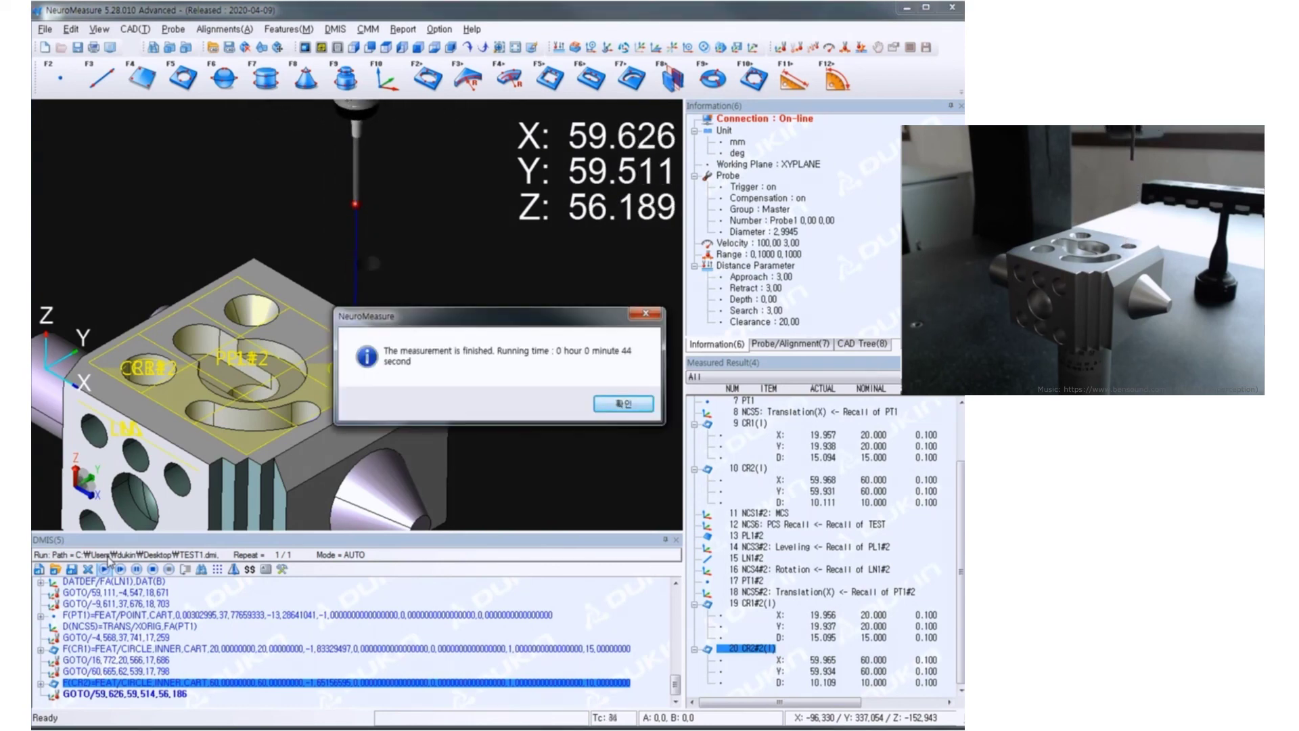
{"action": "key", "text": "Return"}
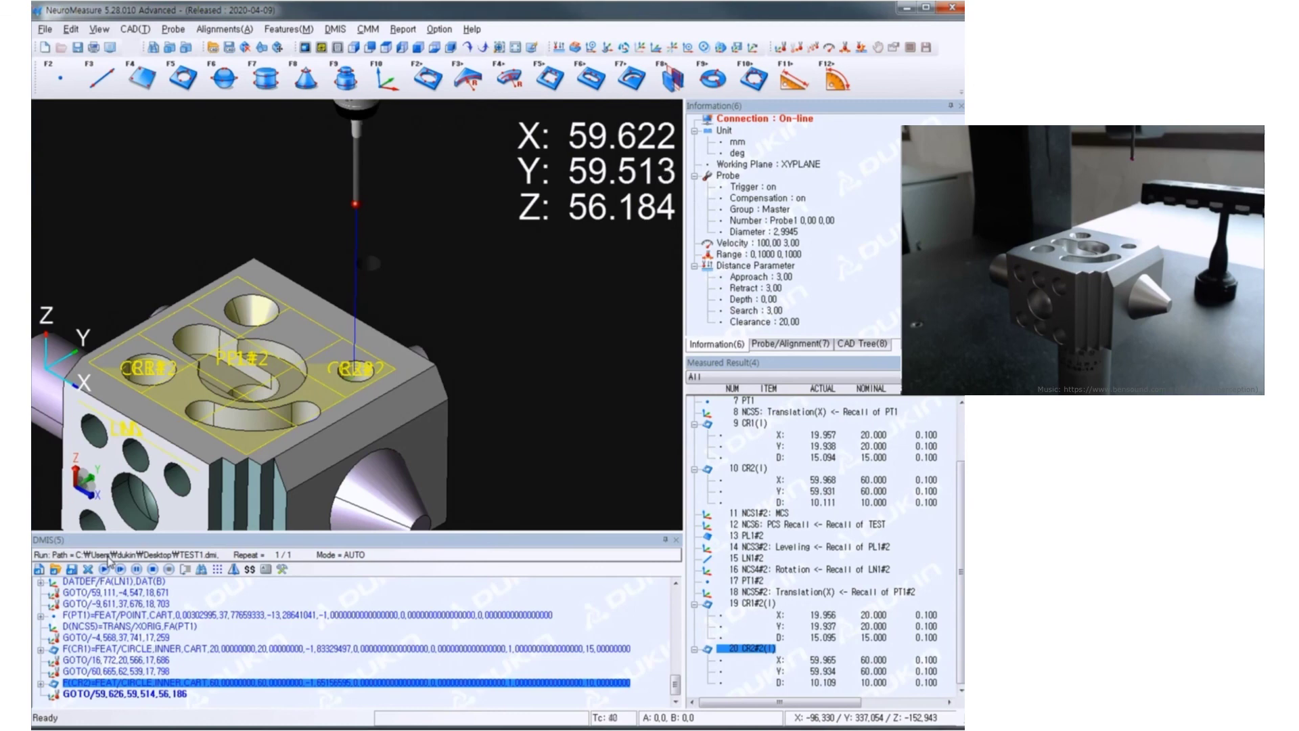